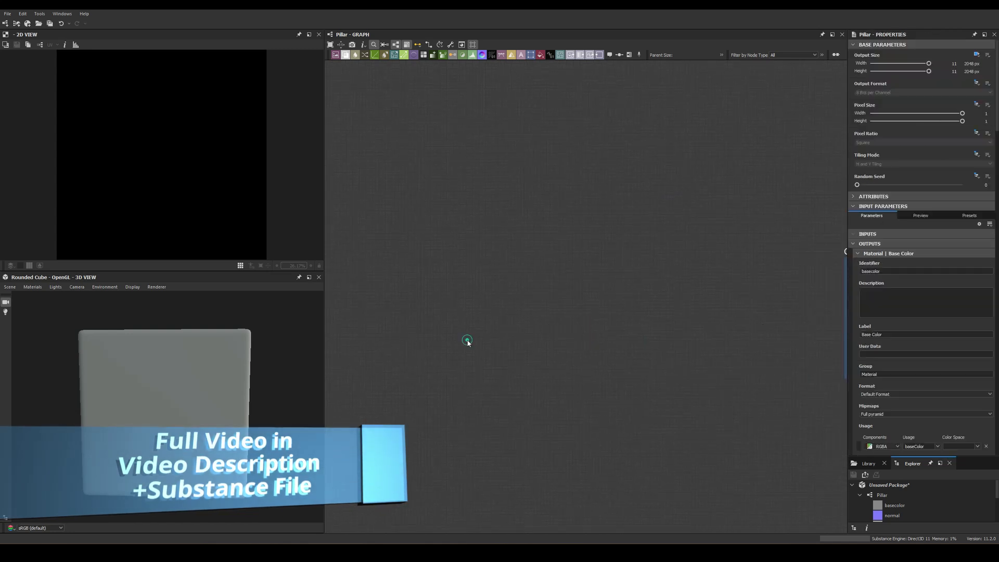
- Add a Tile Sampler and a Square Shape with Size Y lowered to 0.7
key("space")
type("tile")
left_click(494, 398)
scroll(921, 257, "down", 10)
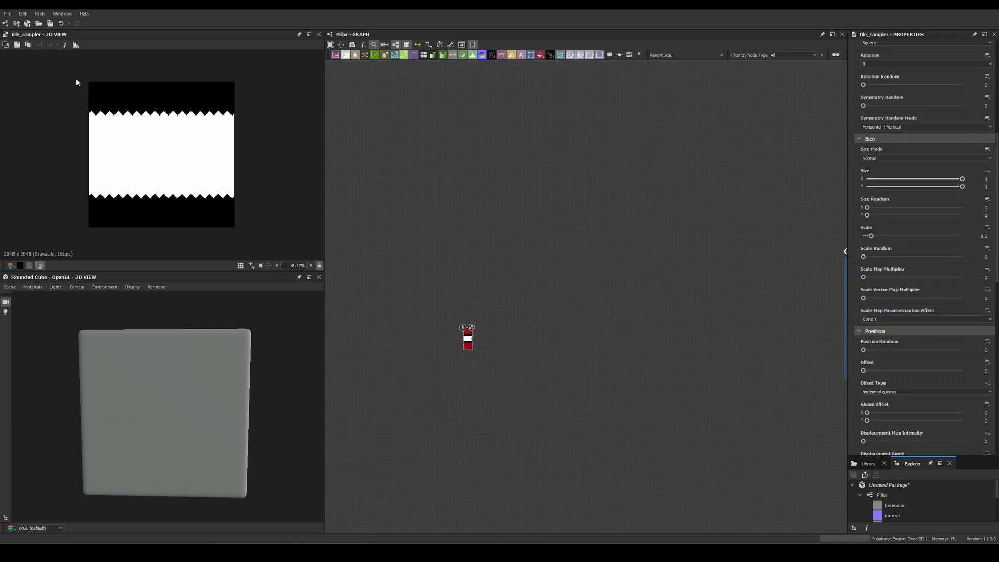
left_click_drag(915, 179, 954, 180)
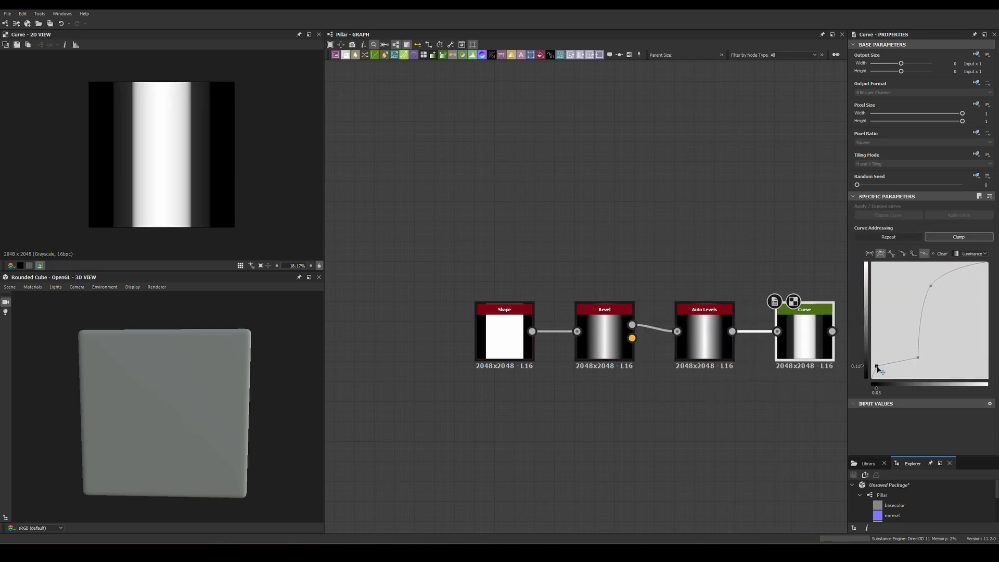
- Preview the Curve-fed Tile Sampler stripe pattern forming the diagonal fluting and ring chain
double_click(613, 285)
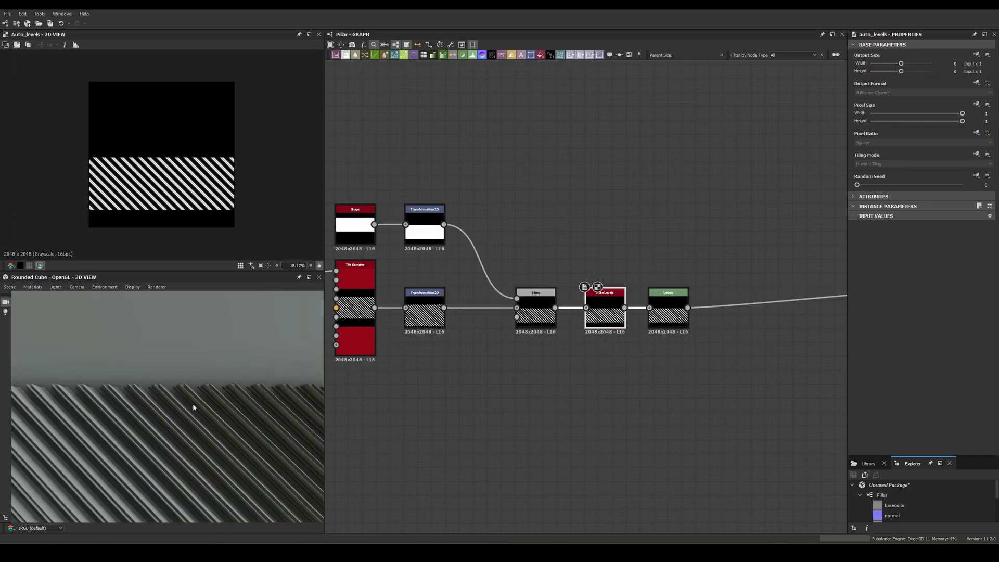
left_click(99, 301)
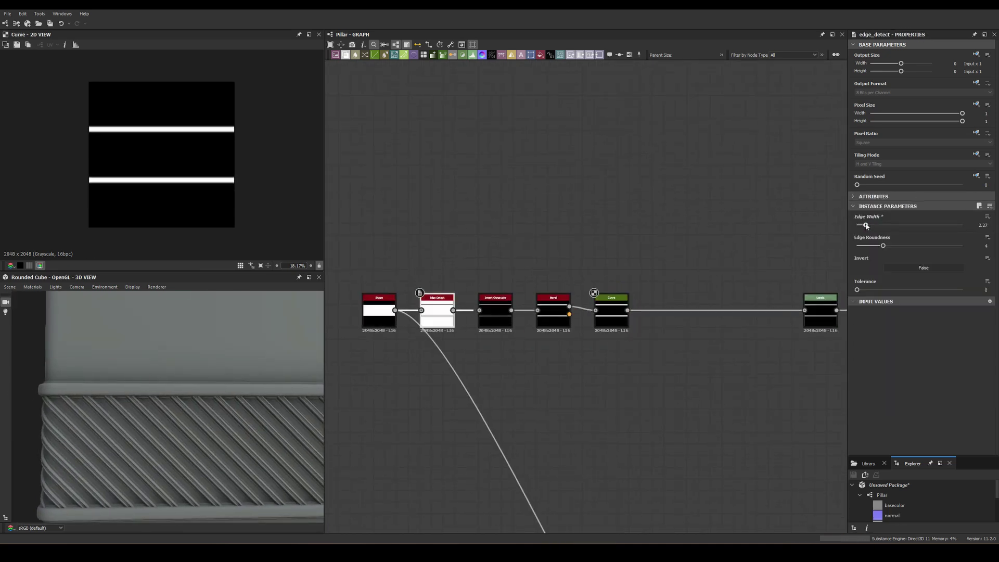
- Preview on a Rounded Cylinder and place the duplicated ring chain above the original
left_click(32, 390)
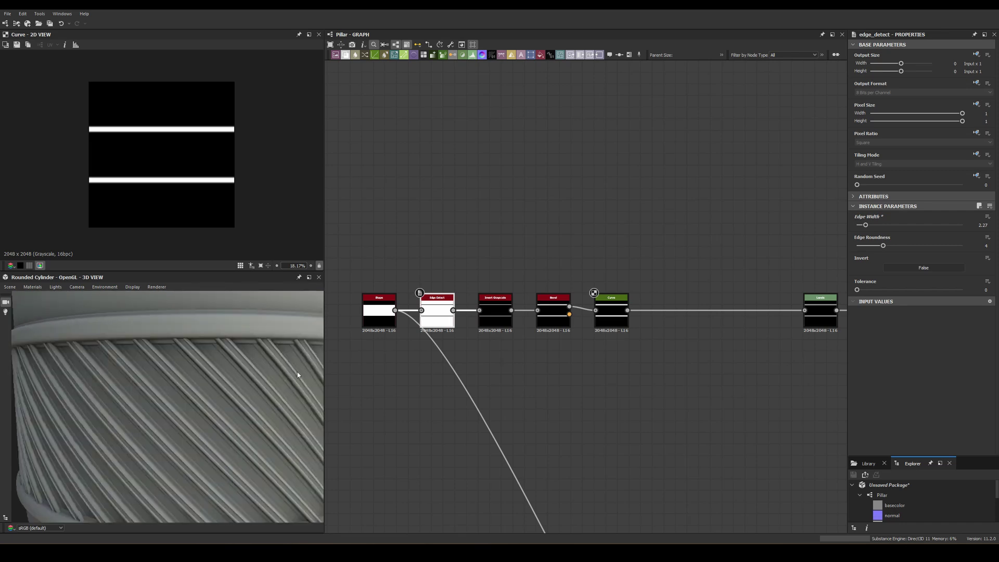
scroll(411, 312, "up", 3)
left_click_drag(475, 264, 456, 223)
left_click(657, 219)
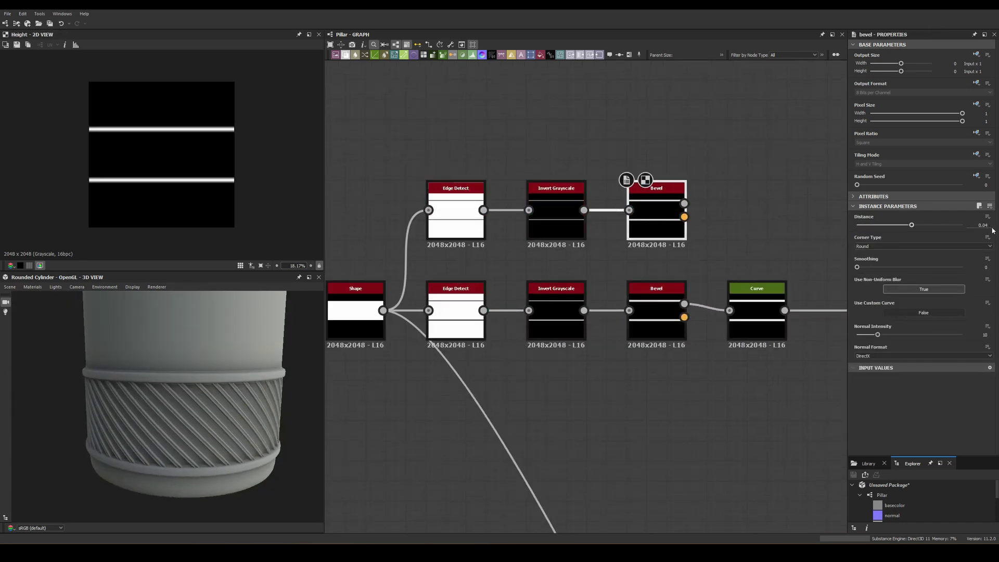
middle_click_drag(656, 219, 514, 218)
- Add Invert Grayscale and Levels after the top Bevel and connect them into the Blend
left_click(614, 312)
key("space")
key("space")
left_click(603, 244)
left_click_drag(687, 225, 758, 297)
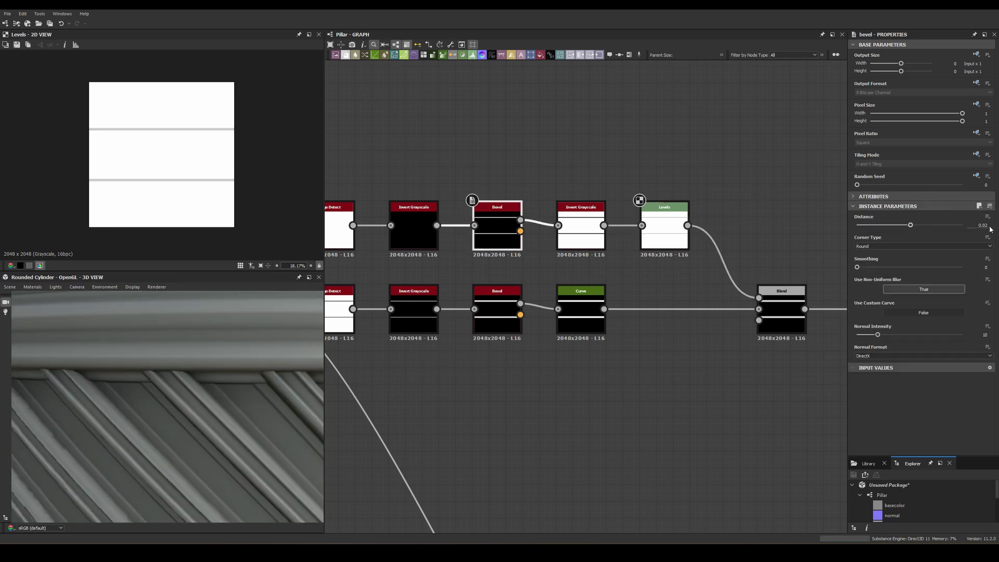
scroll(172, 350, "down", 5)
left_click(989, 196)
left_click(199, 405)
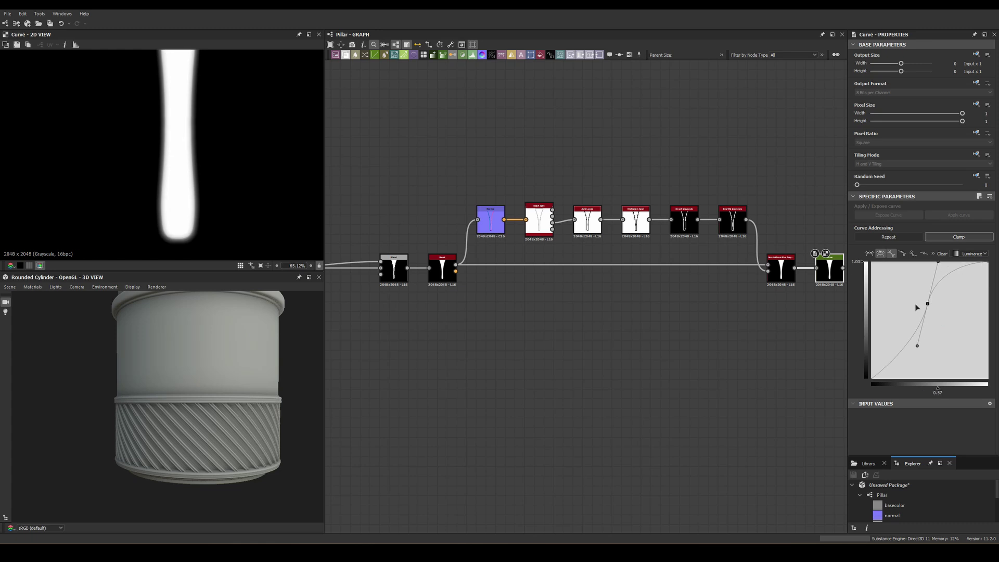
- Sharpen the arch curve and tile it seven times, taller and wider so the arches join
left_click_drag(902, 355, 892, 353)
scroll(712, 315, "down", 3)
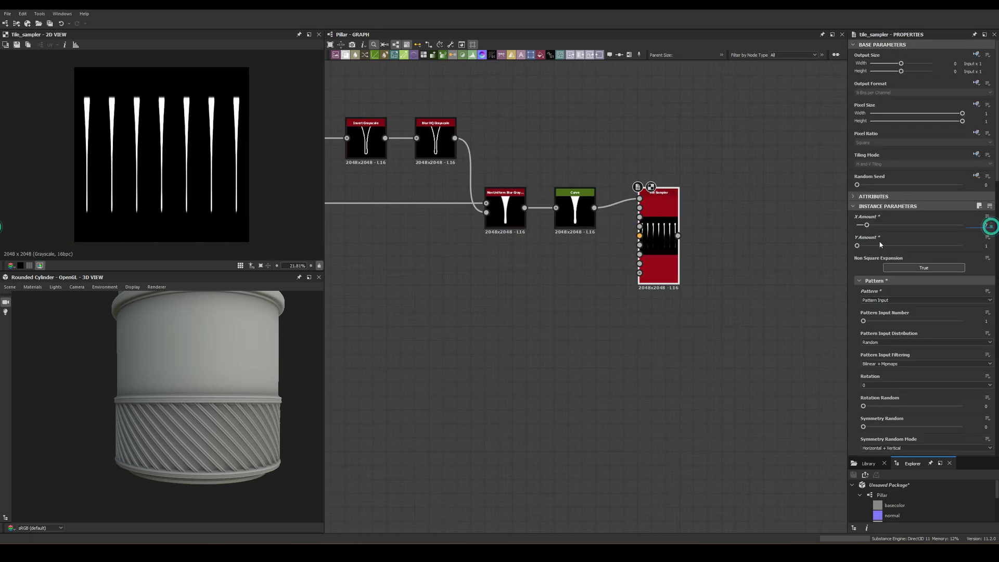
scroll(880, 245, "down", 5)
left_click_drag(888, 312, 903, 319)
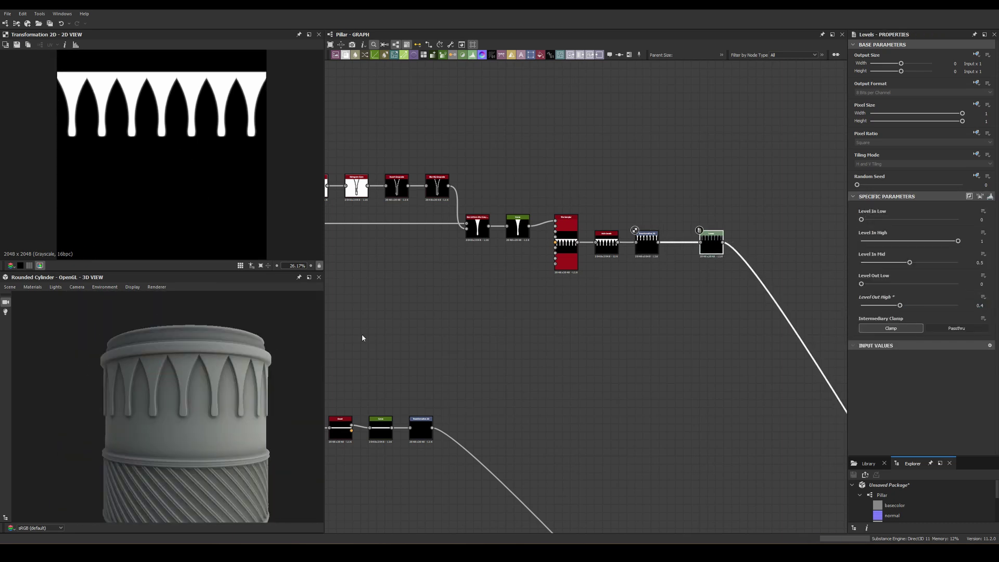
left_click_drag(888, 336, 914, 336)
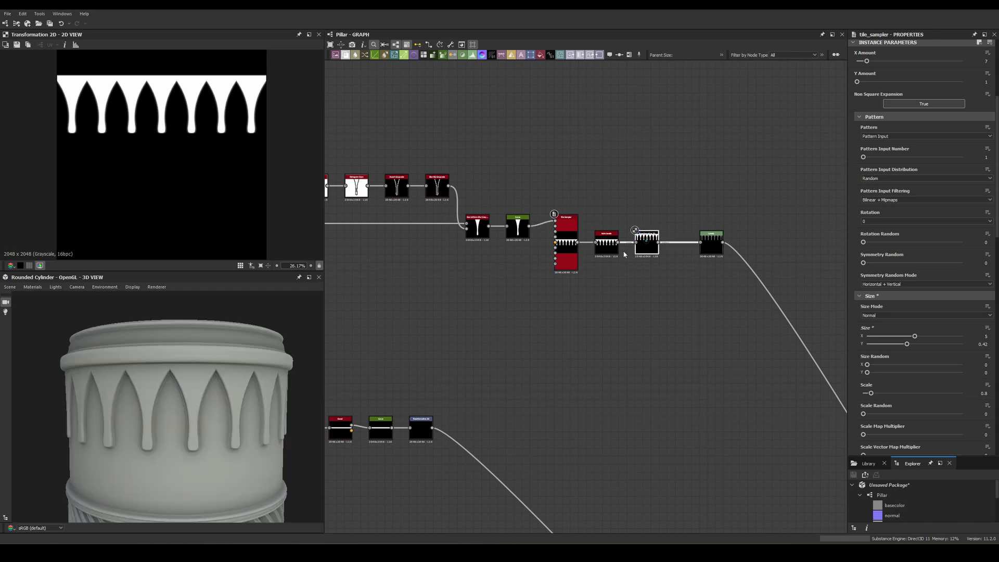
left_click(710, 242)
scroll(232, 192, "down", 5)
scroll(183, 374, "up", 5)
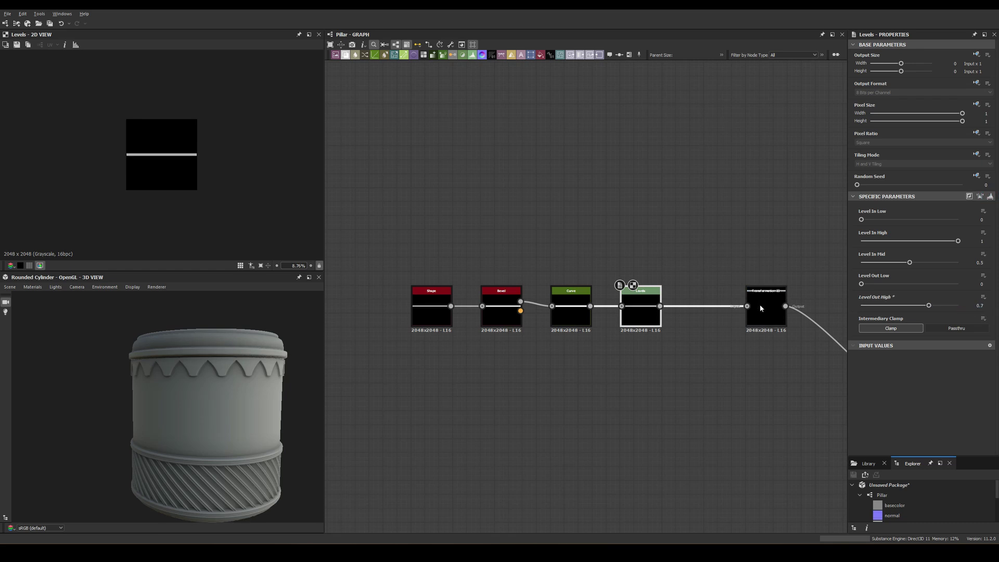
- Offset the ring's Transformation 2D to add a second ring line above the arches
left_click(760, 308)
scroll(759, 307, "down", 5)
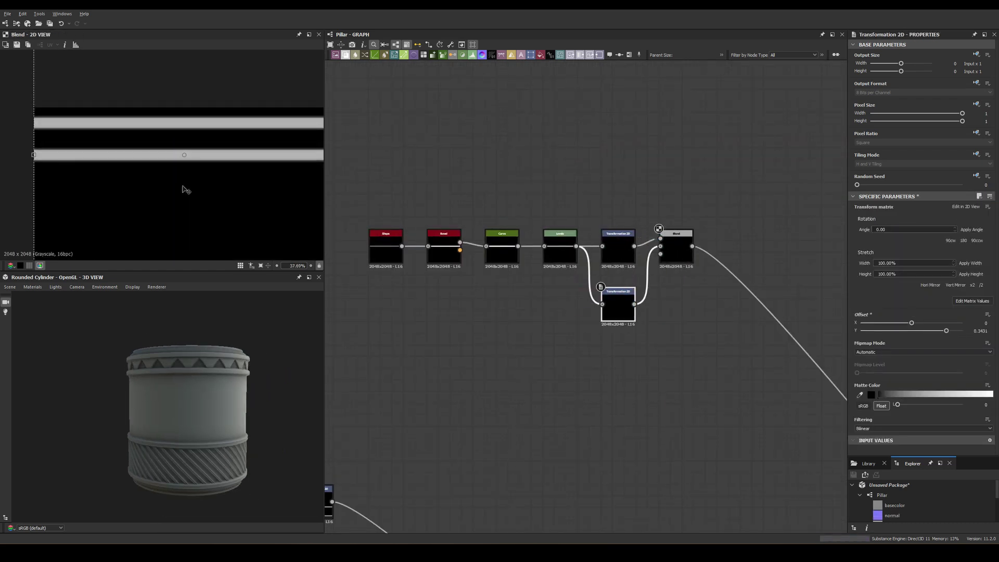
scroll(201, 395, "up", 5)
scroll(597, 241, "down", 5)
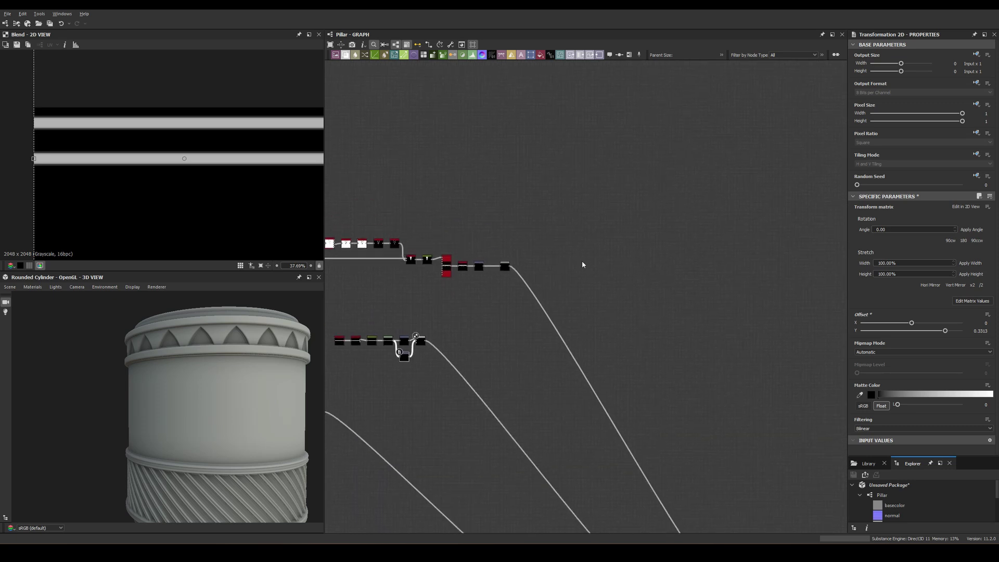
scroll(583, 265, "up", 3)
- Feed a Waveform into a Directional Warp with a Shape driving intensity for the crescent swag
key("ctrl+v")
scroll(676, 208, "up", 3)
mouse_move(748, 217)
left_mouse_down()
mouse_move(728, 224)
mouse_move(666, 296)
left_mouse_up()
left_click(754, 232)
left_click(691, 307)
left_click(796, 225)
middle_click_drag(603, 210, 366, 262)
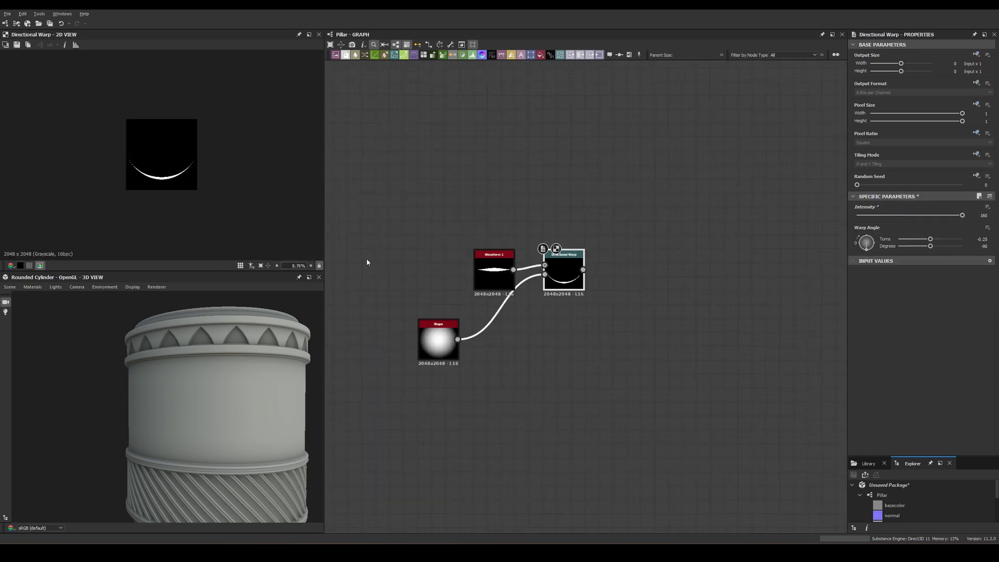
scroll(178, 151, "up", 5)
scroll(598, 216, "down", 2)
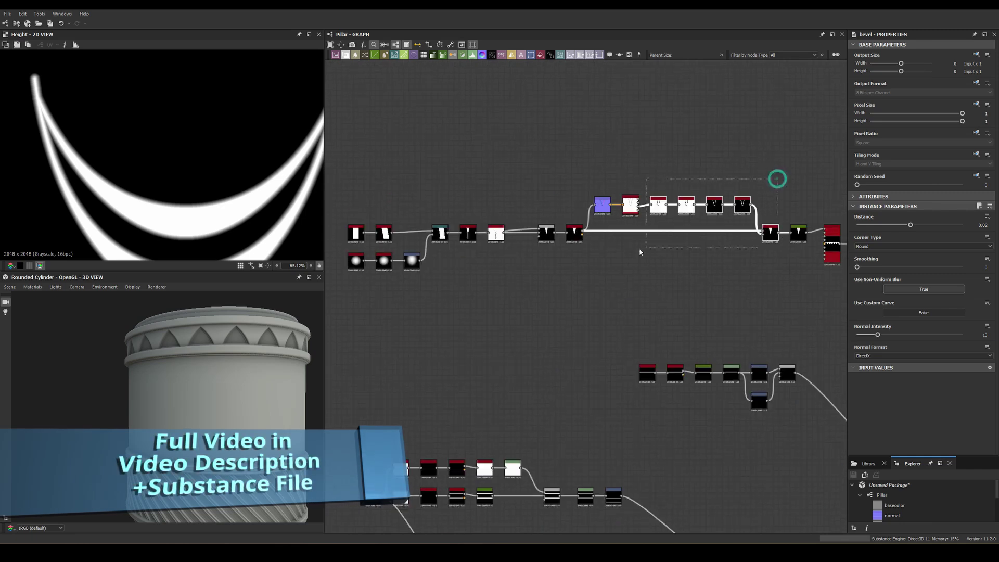
- Tile the Non Uniform Blur swag in a Tile Sampler with Size X 2.16
double_click(783, 242)
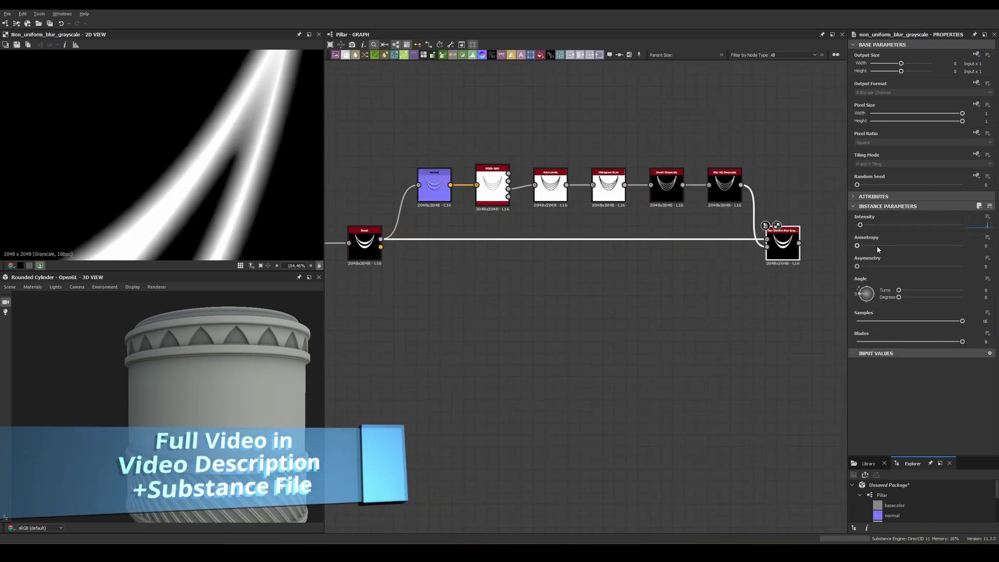
scroll(675, 257, "down", 5)
scroll(520, 312, "up", 5)
double_click(592, 395)
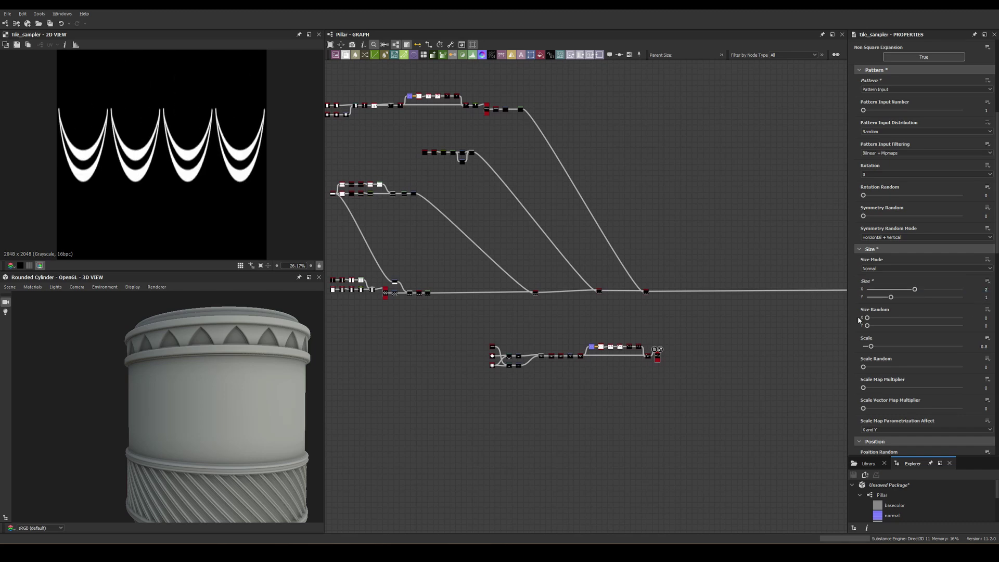
left_click_drag(918, 290, 918, 290)
scroll(600, 333, "up", 5)
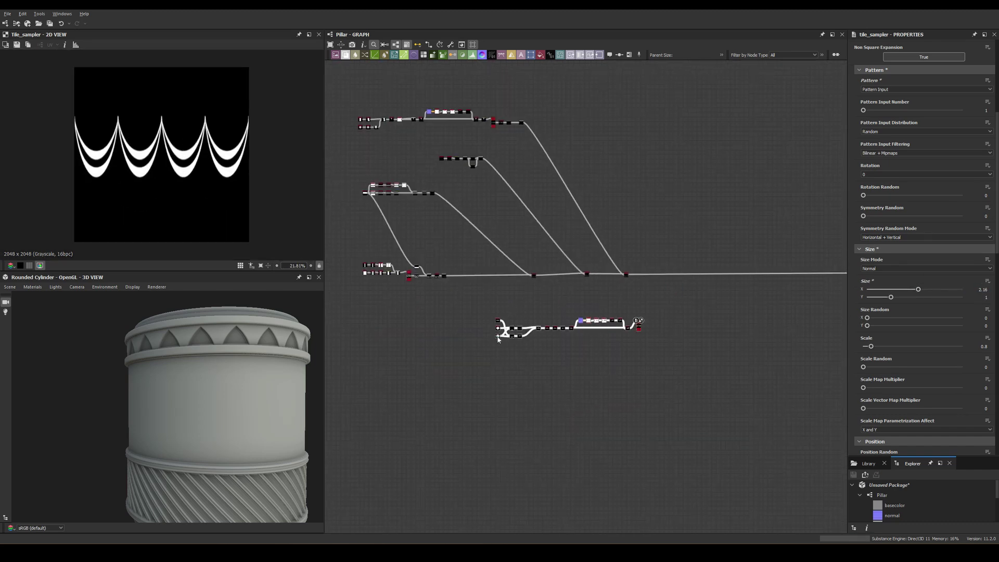
scroll(539, 359, "up", 5)
left_click(540, 181)
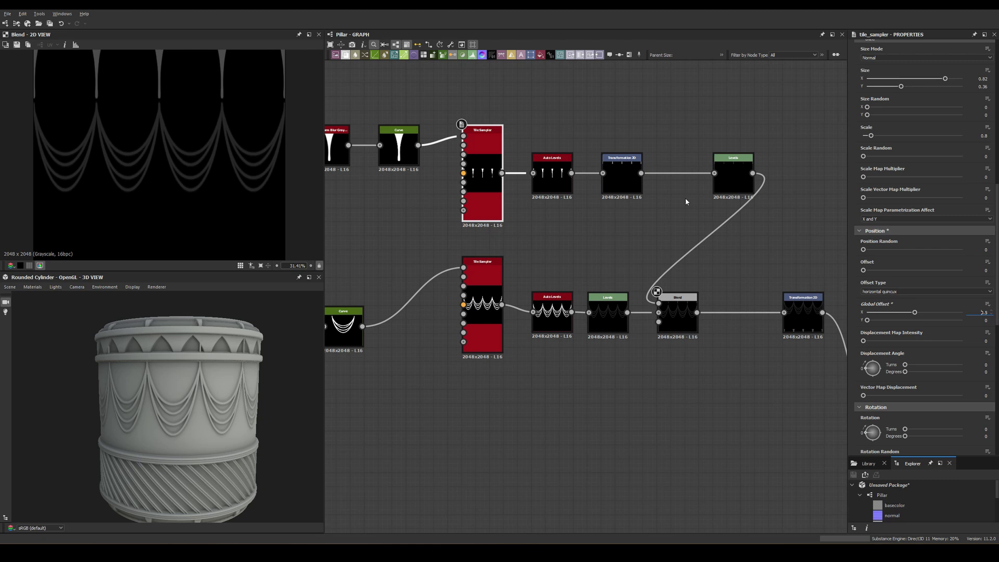
- Select the Transformation 2D node feeding the pit pattern chain
left_click(621, 180)
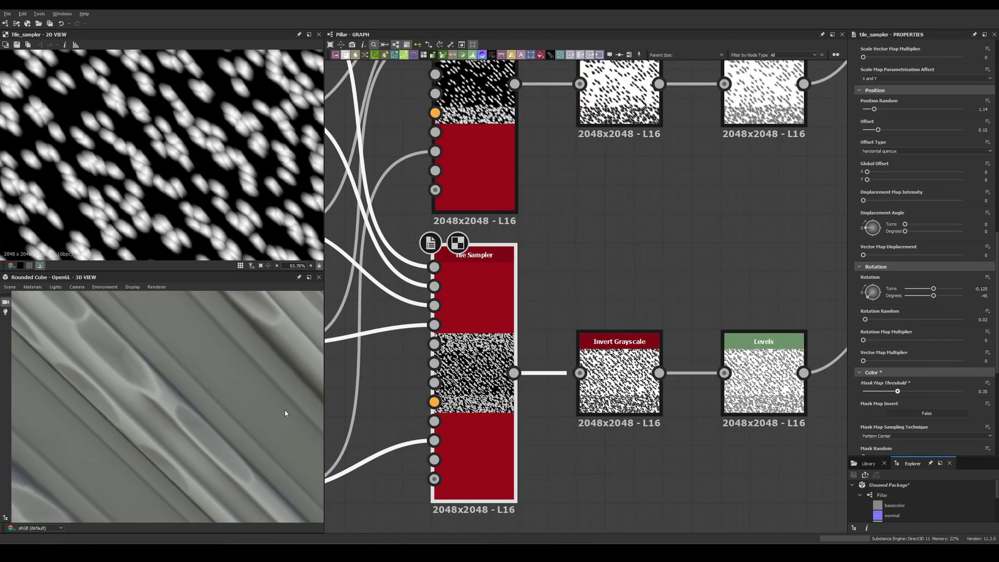
- Randomise the pit scale to 0.34 and inspect the pit Levels and bottom Tile Sampler
left_click_drag(882, 249, 896, 250)
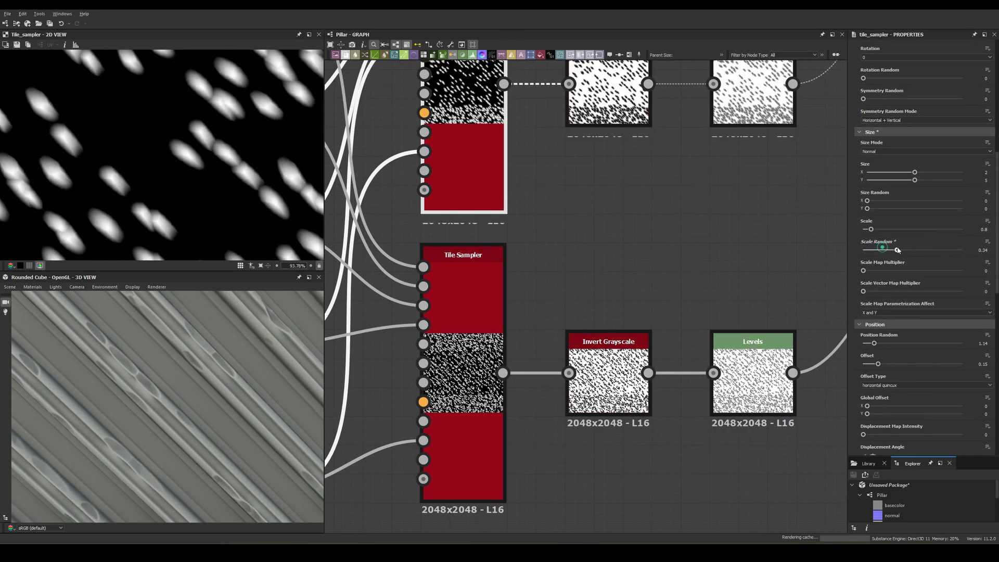
left_click(752, 364)
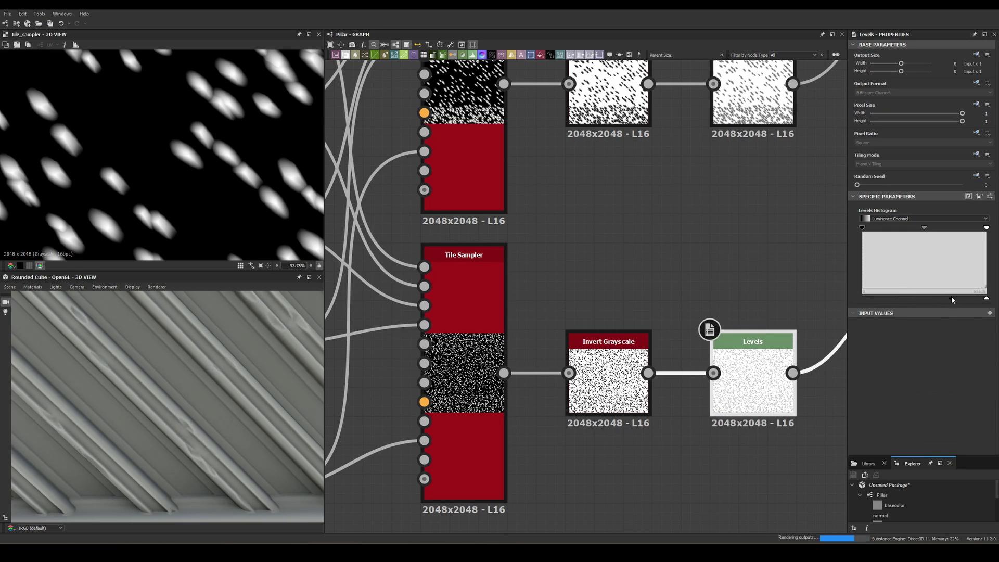
scroll(235, 374, "down", 3)
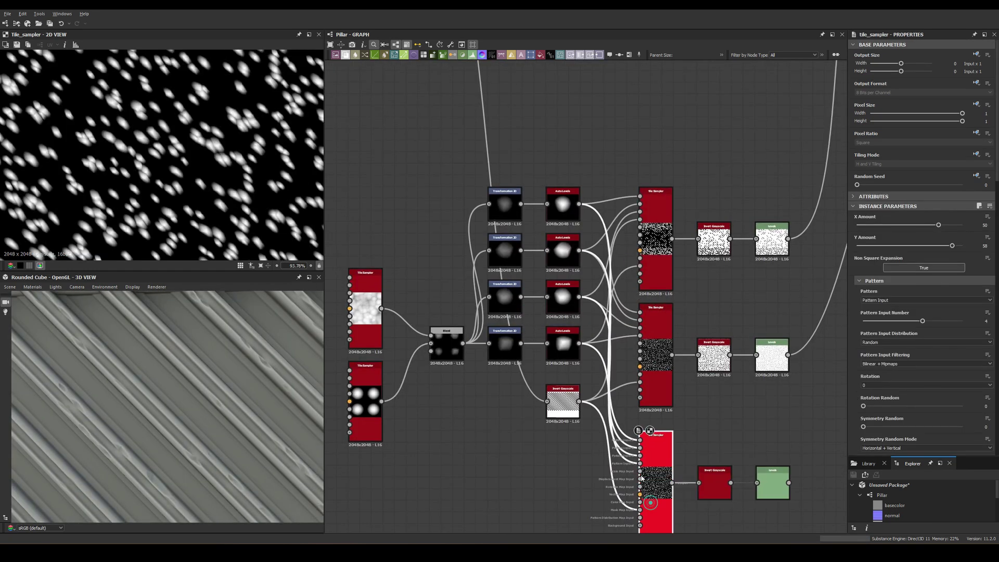
scroll(926, 260, "down", 10)
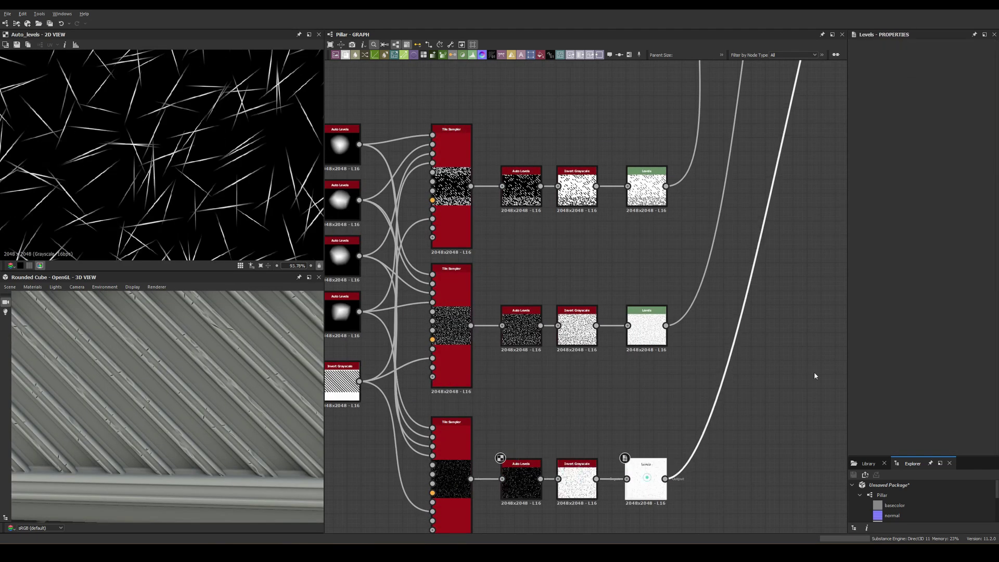
left_click(457, 469)
scroll(893, 312, "down", 5)
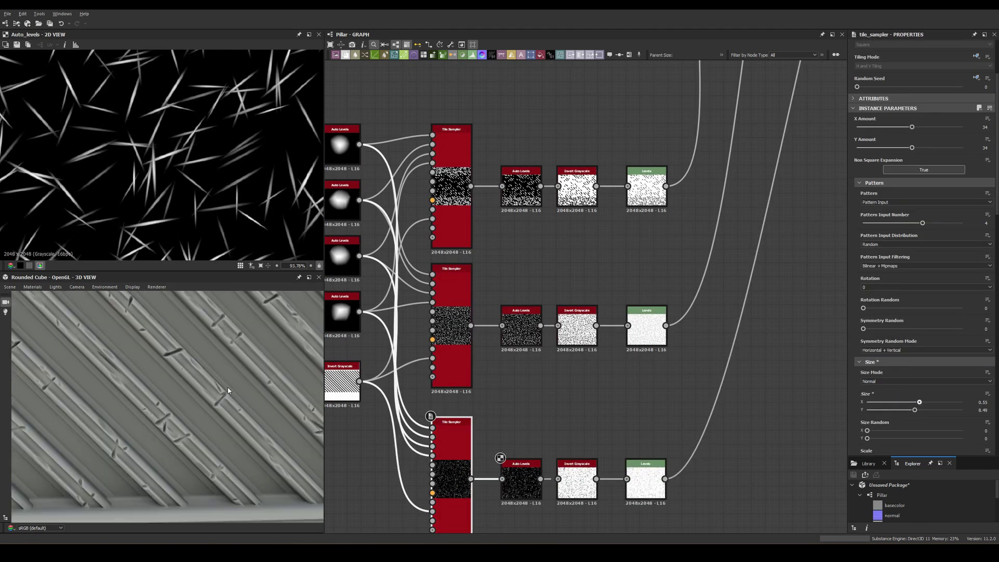
scroll(894, 373, "down", 10)
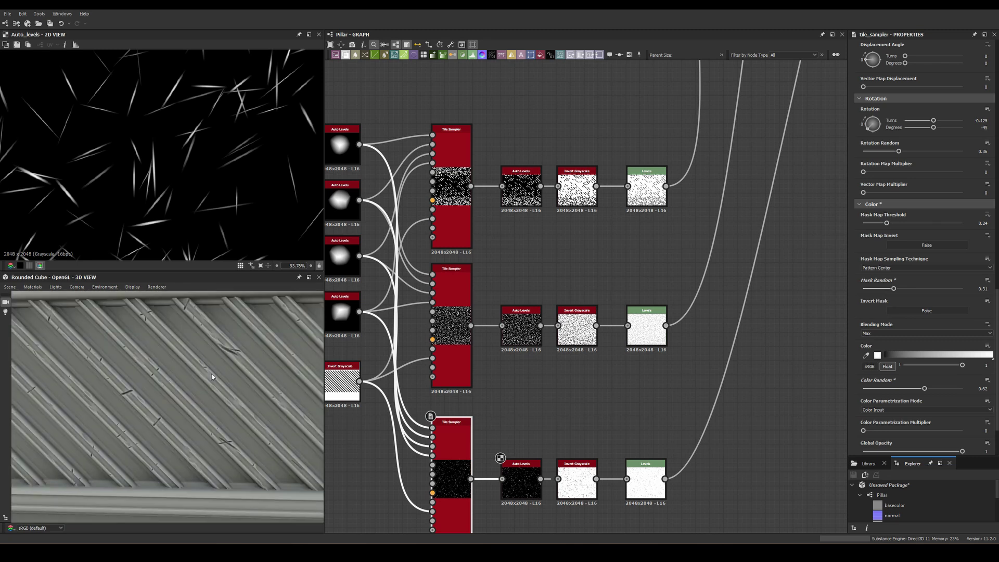
- Lower the Tile Sampler mask threshold so more tiles come through
left_click_drag(212, 374, 223, 352)
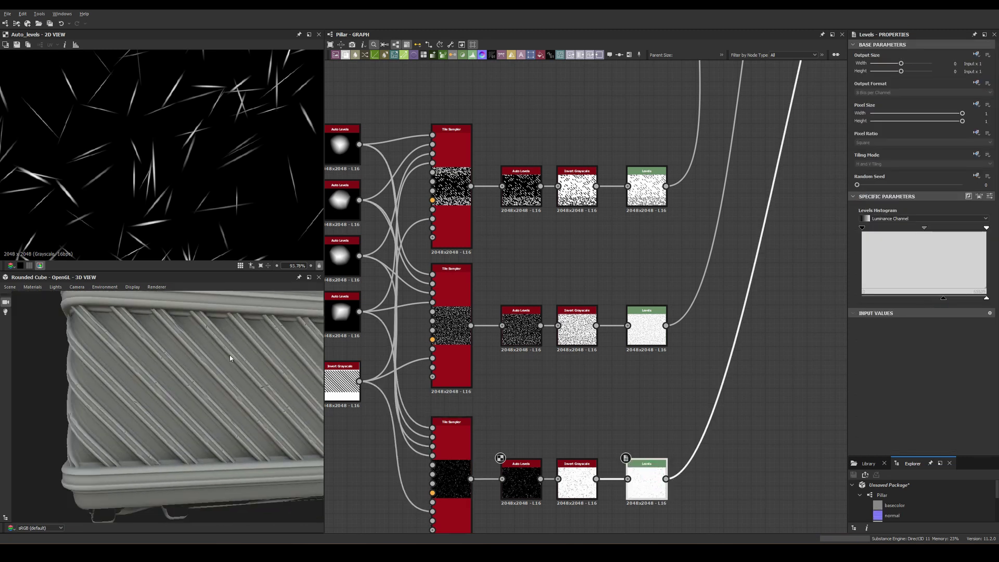
scroll(525, 331, "down", 5)
scroll(525, 331, "up", 3)
scroll(525, 331, "up", 3)
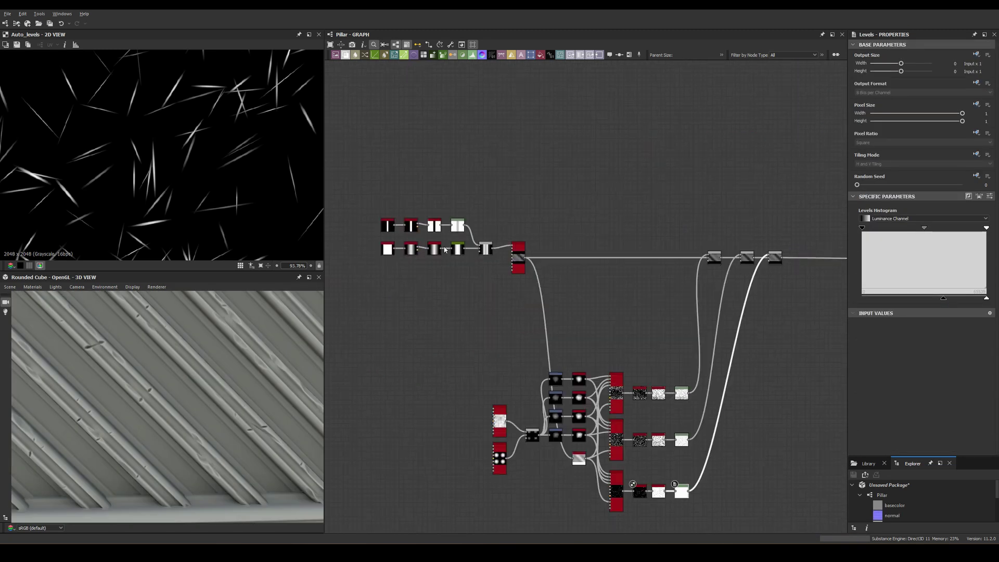
scroll(525, 331, "up", 4)
left_click(485, 245)
scroll(225, 410, "down", 3)
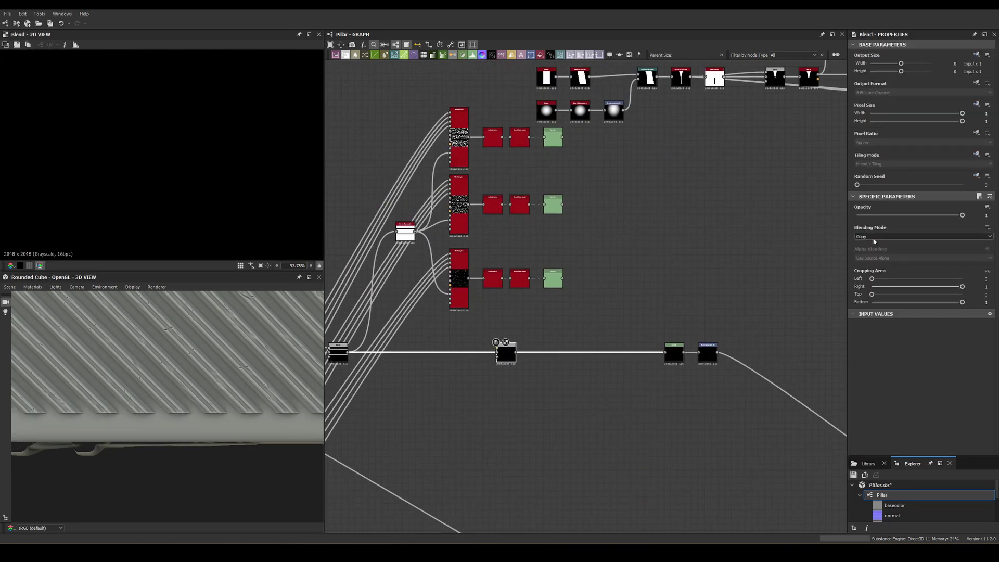
scroll(583, 352, "up", 3)
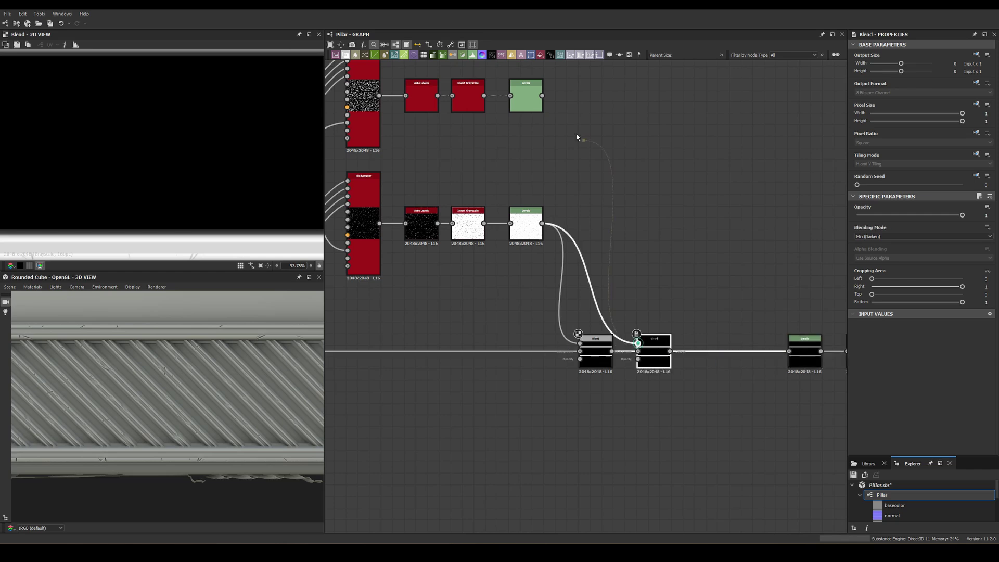
scroll(638, 361, "down", 3)
scroll(598, 354, "down", 5)
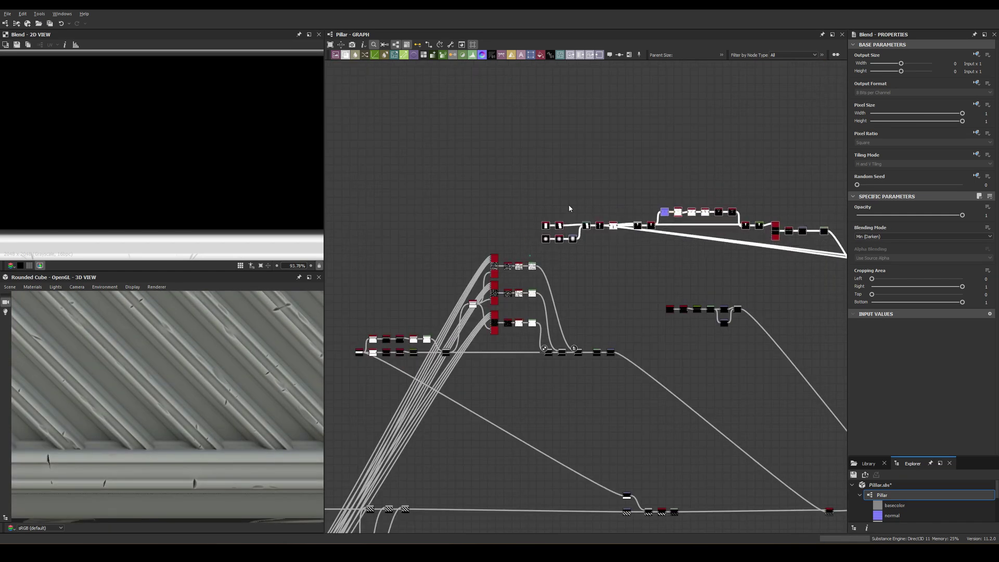
scroll(550, 225, "up", 5)
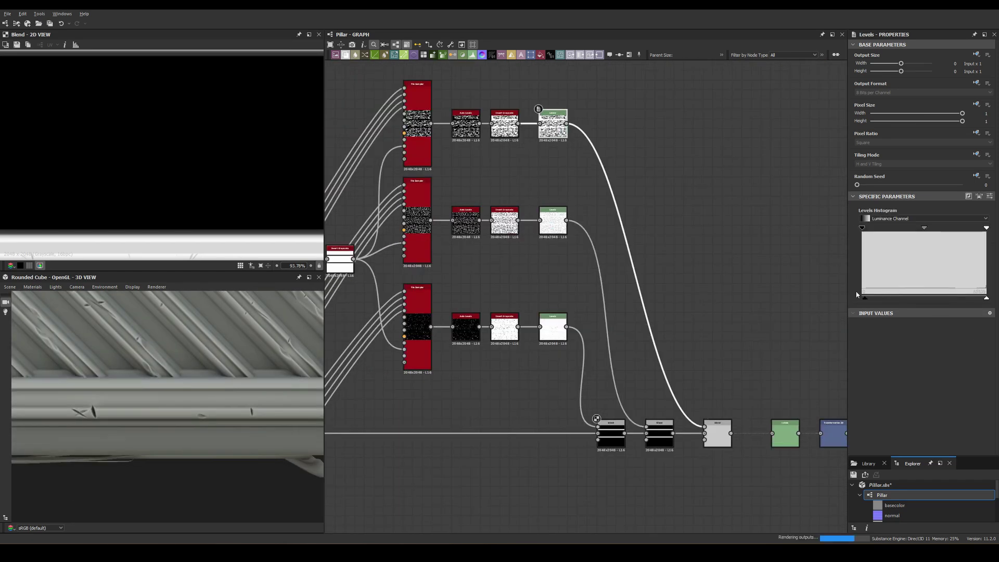
left_click_drag(922, 343, 913, 344)
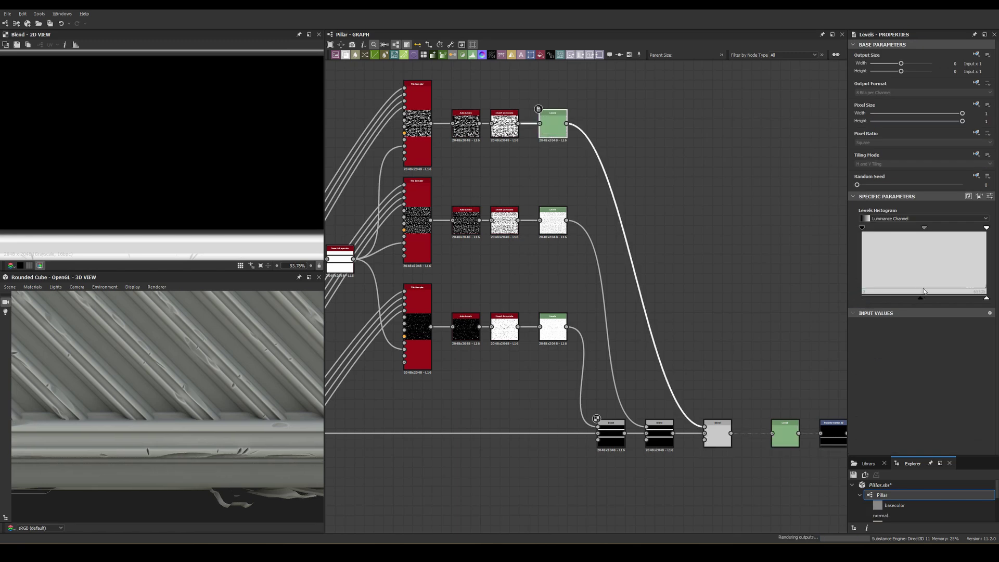
- Move the Transformation 2D and Blend beside the Curve and set Levels output high to 0.15
scroll(598, 320, "down", 5)
scroll(598, 320, "up", 6)
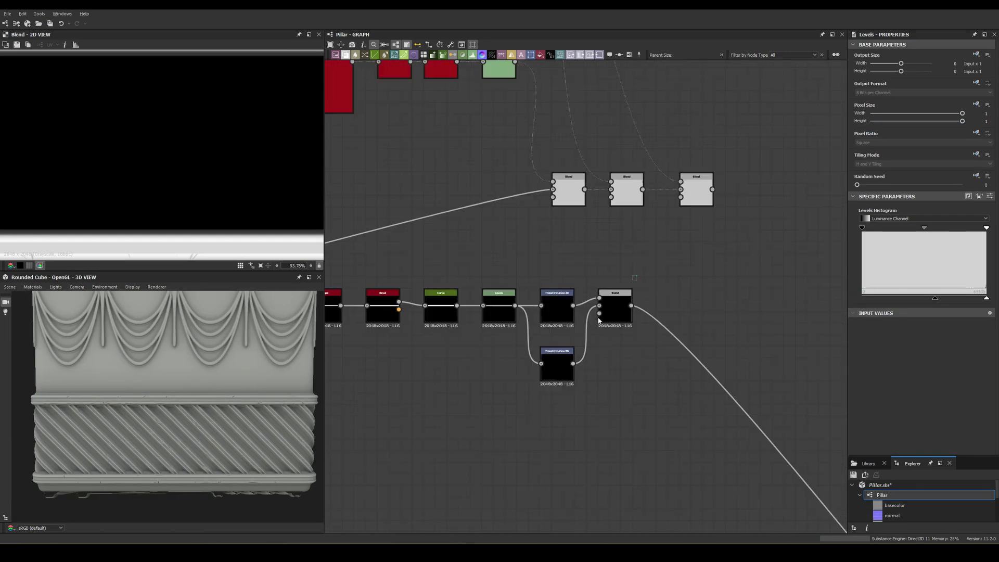
scroll(602, 309, "down", 5)
scroll(422, 325, "up", 3)
middle_click_drag(422, 325, 624, 312)
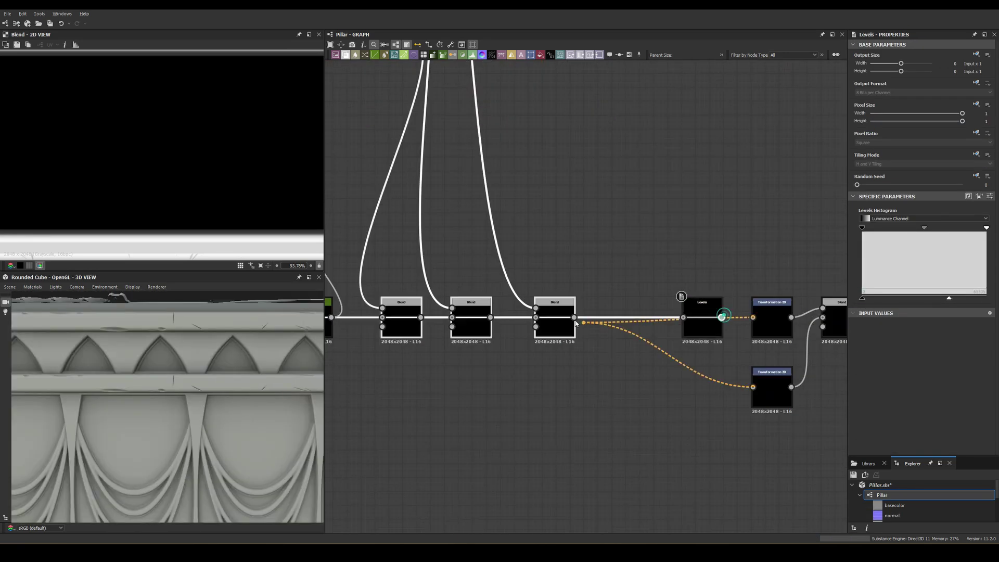
scroll(695, 318, "down", 2)
left_click_drag(741, 321, 520, 321)
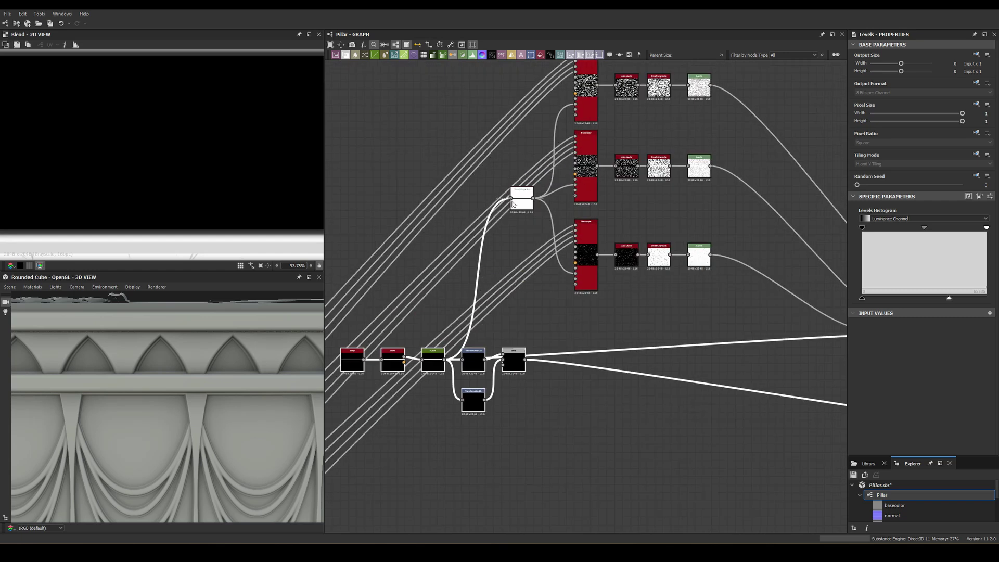
scroll(644, 328, "down", 2)
scroll(643, 331, "up", 3)
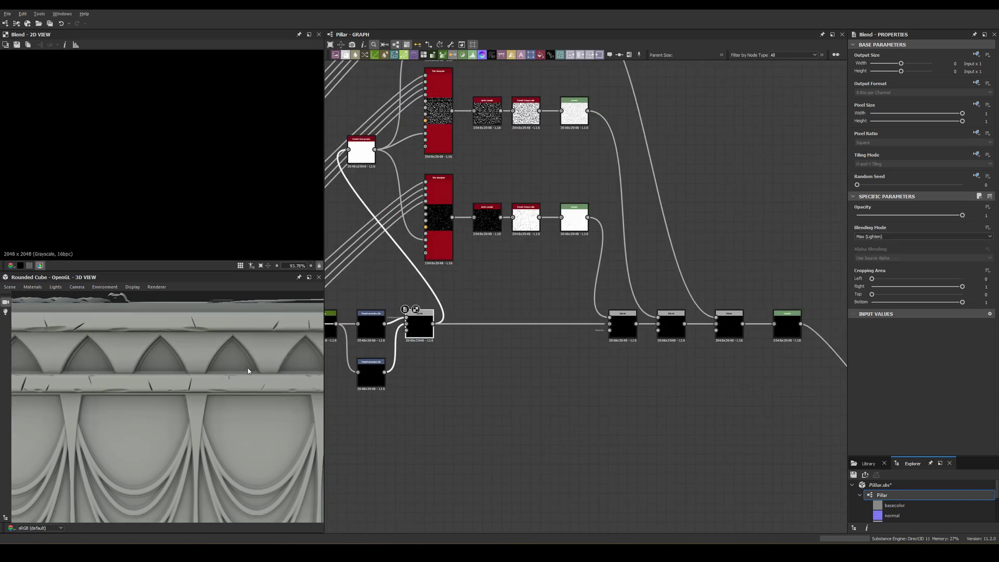
left_click_drag(947, 297, 962, 300)
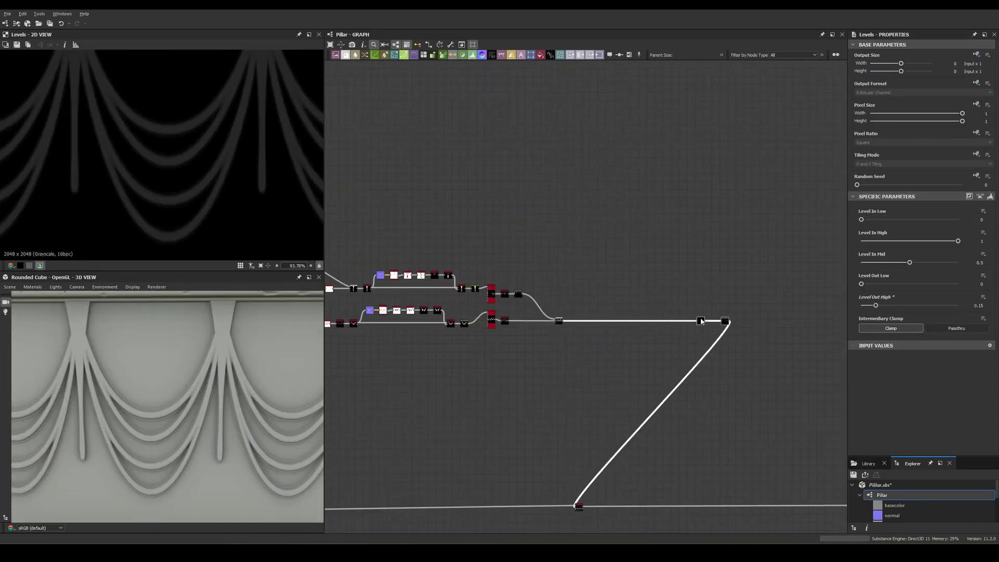
- Set the swag Levels output low to 0.15
scroll(615, 359, "up", 5)
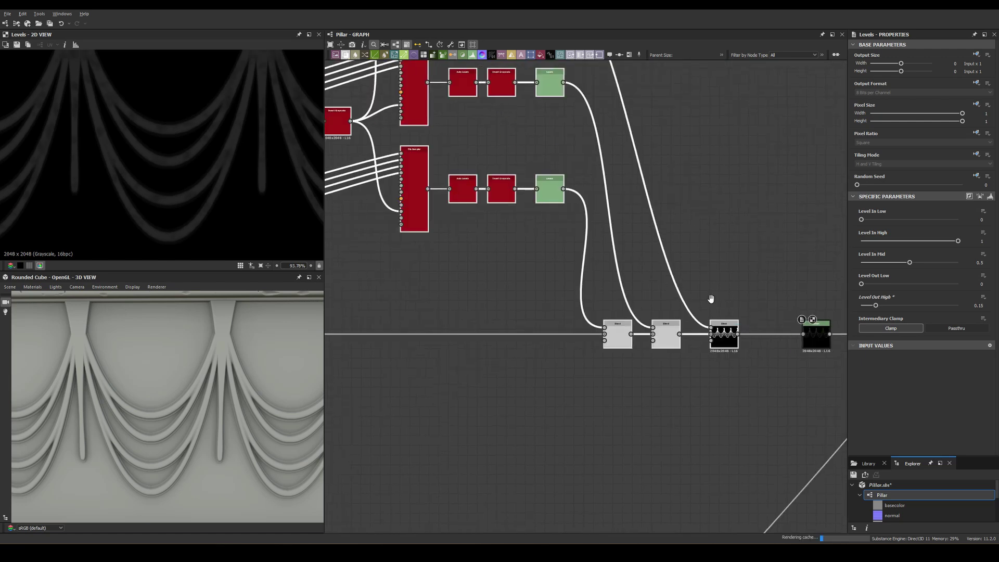
scroll(45, 393, "down", 5)
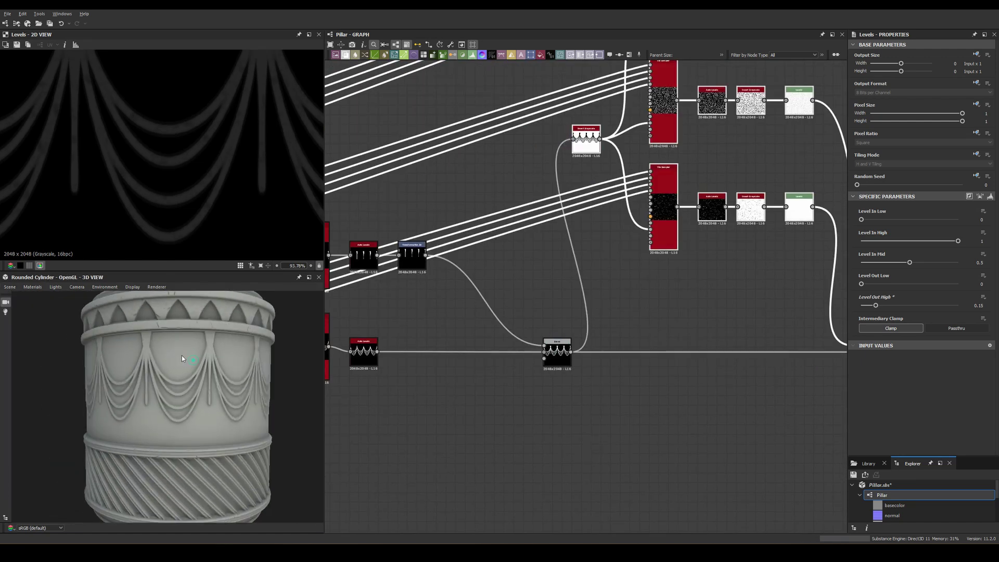
left_click(663, 104)
middle_click_drag(606, 272, 580, 314)
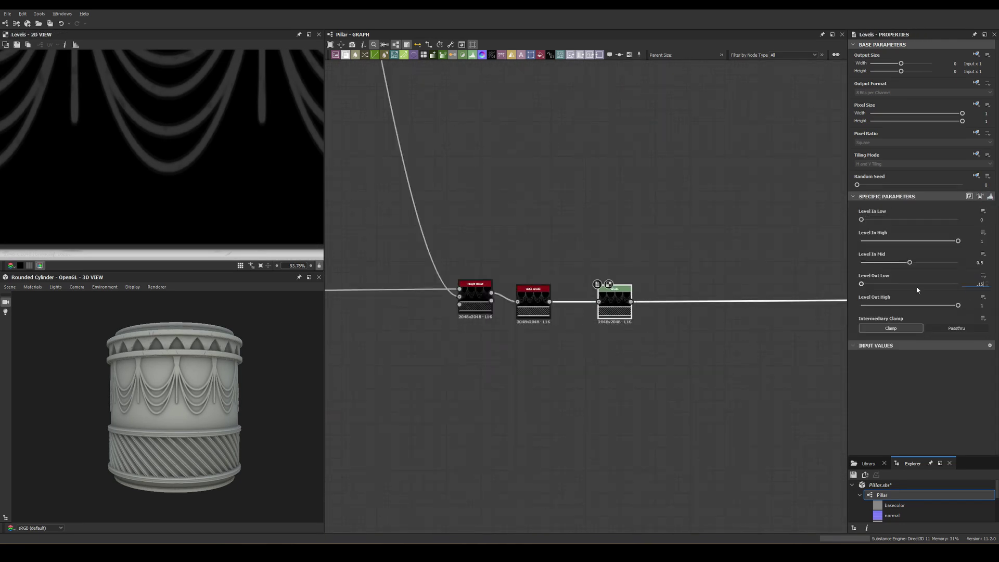
key("Return")
- Add a Histogram Range node via the 'his' node search
key("space")
type("his")
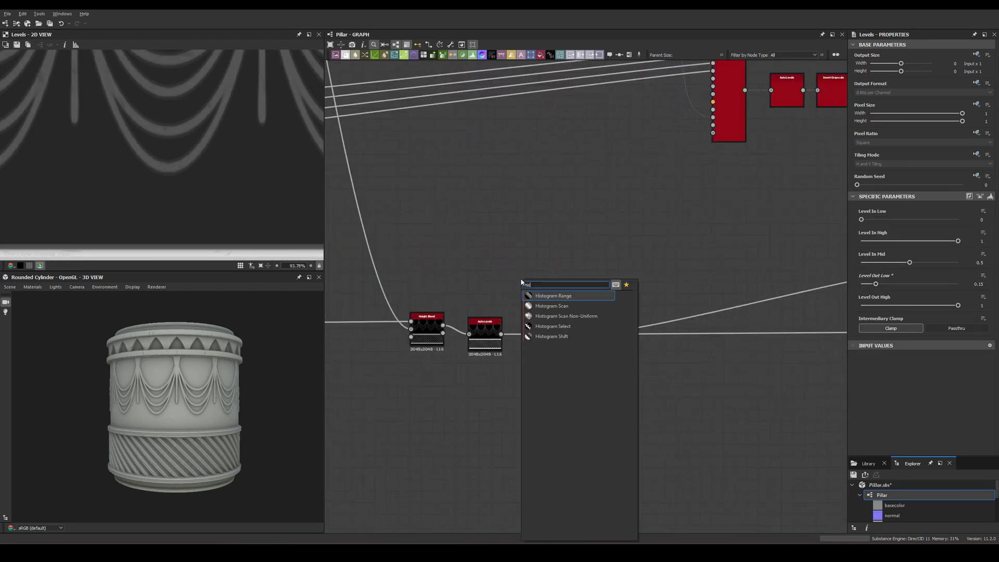
key("Return")
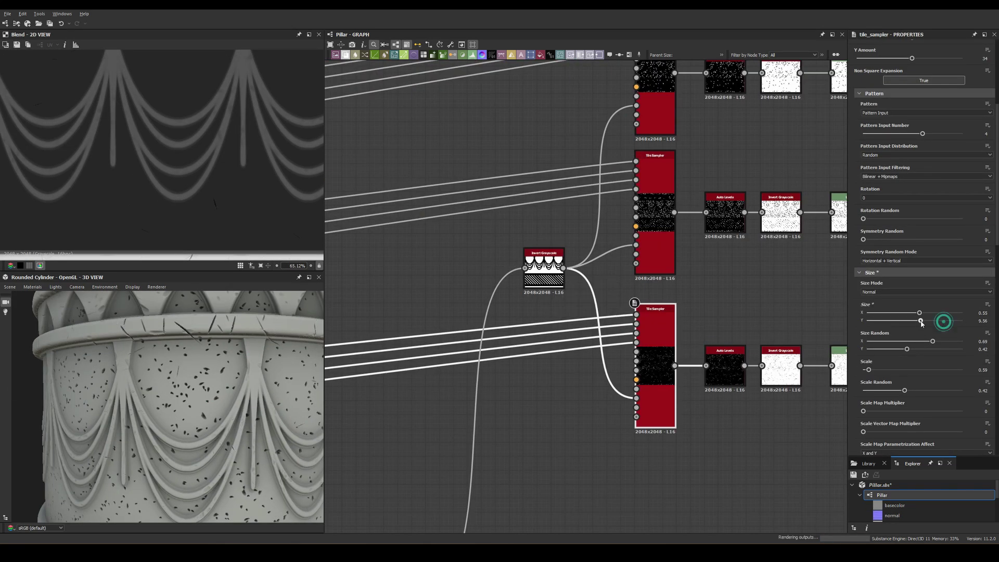
- Raise the mask Levels black input so the pits stay off the fluted band
left_click_drag(880, 298, 893, 301)
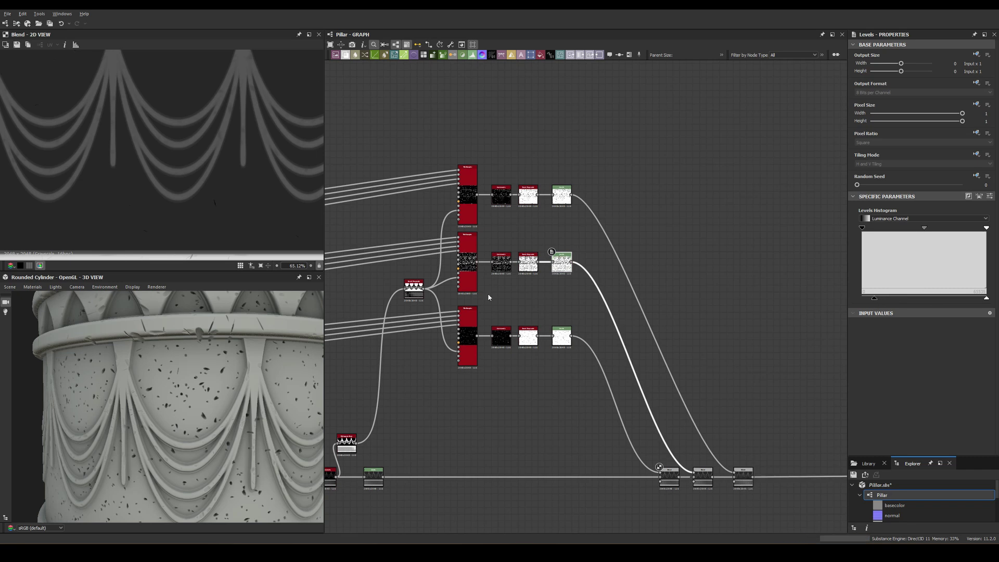
scroll(488, 293, "down", 3)
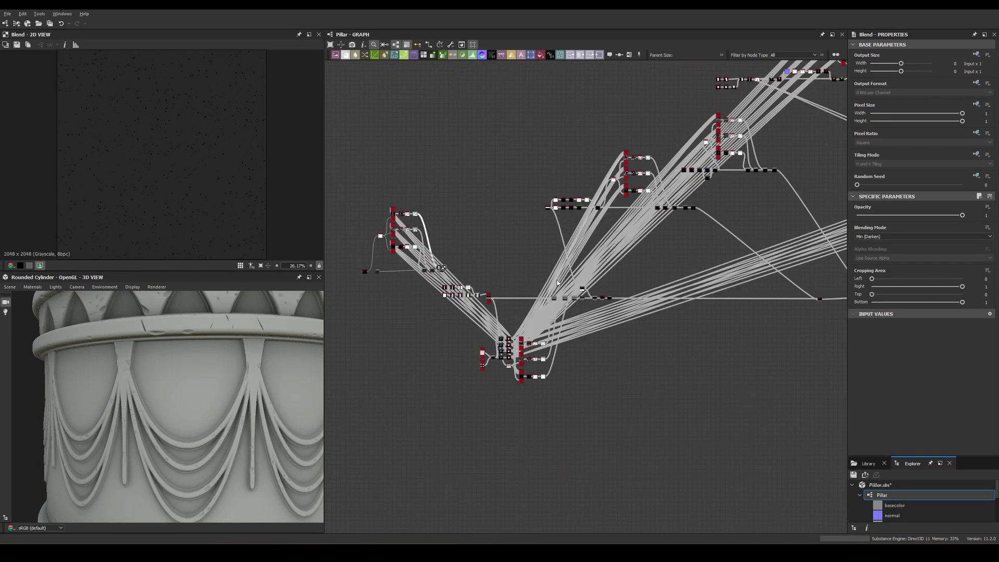
scroll(720, 300, "down", 3)
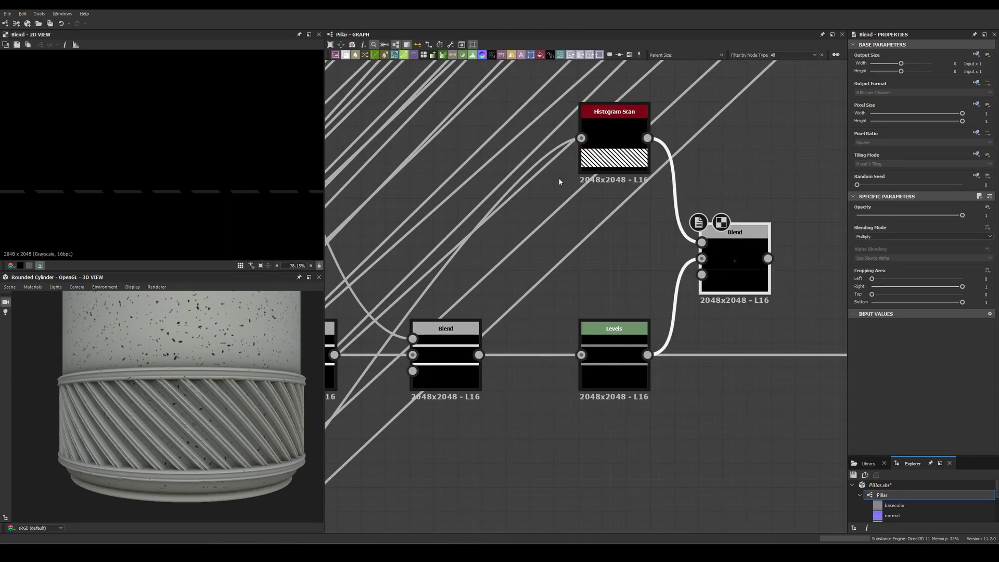
left_click(986, 195)
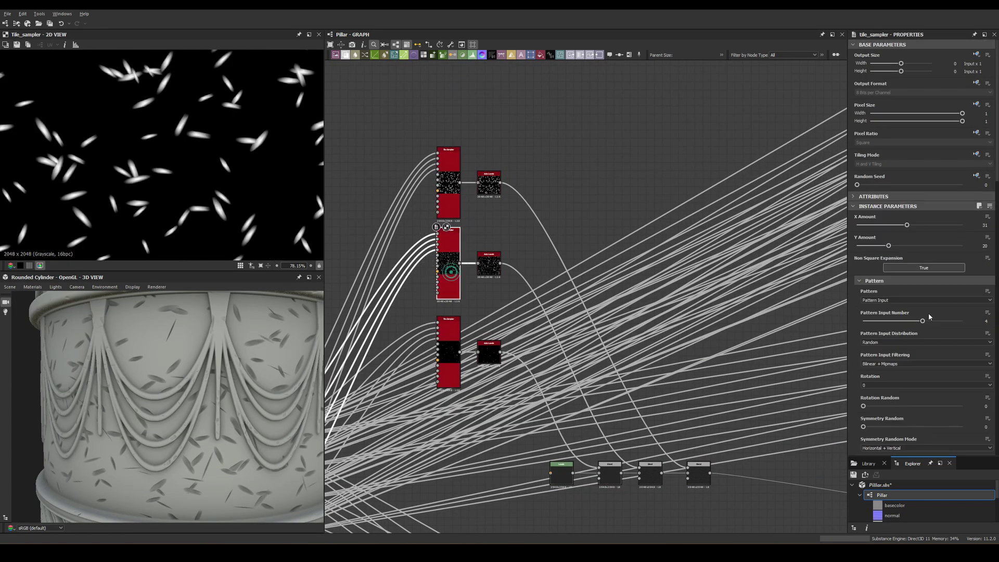
- Shrink the scratch Tile Sampler's Size Y and set its Scale to 0.35
scroll(929, 317, "down", 3)
left_click_drag(905, 320, 886, 320)
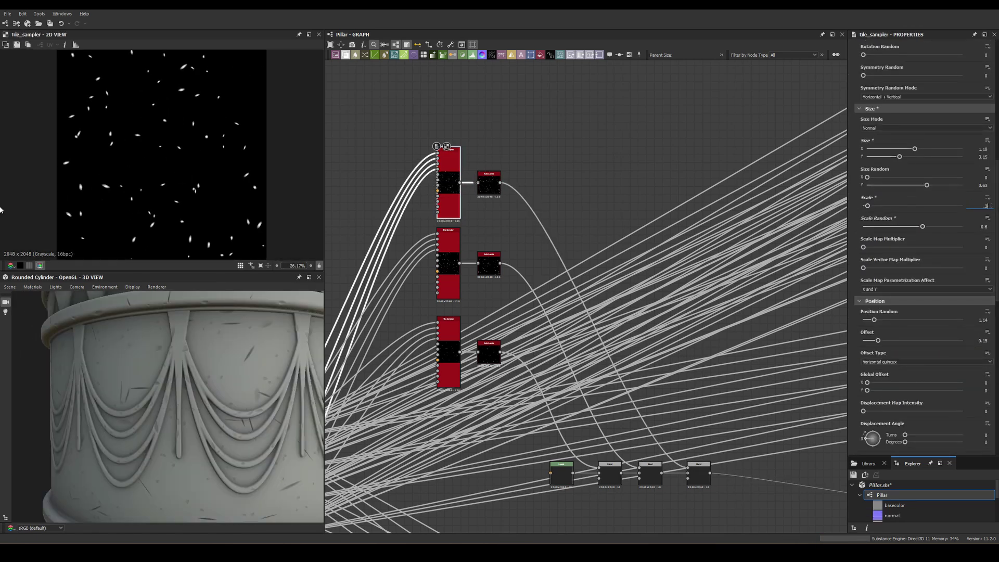
type("5")
key("Return")
scroll(179, 414, "down", 5)
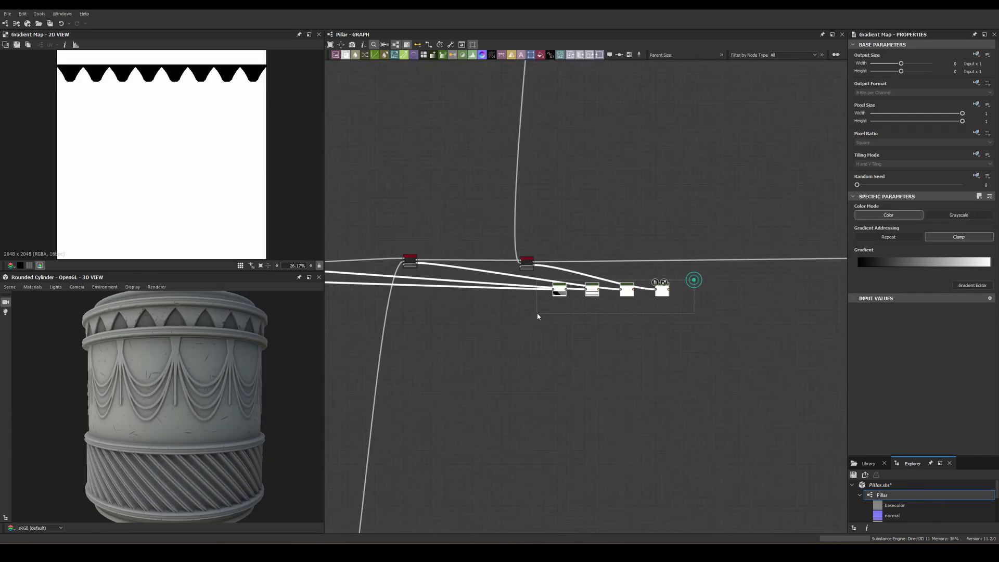
- Recolour the light end of the Gradient Map's gradient tan #dfc799
left_click(990, 265)
left_click(357, 122)
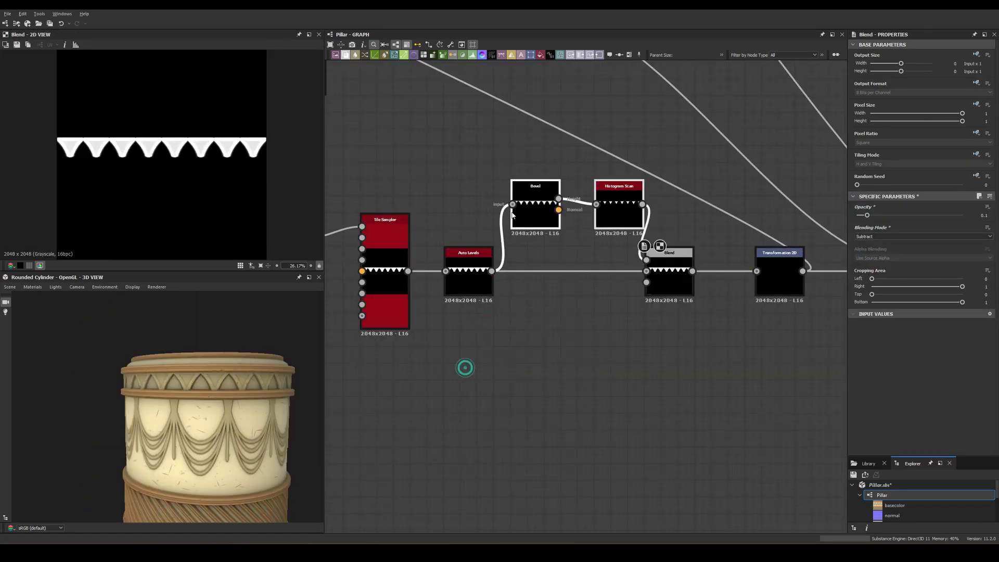
- Add a Bevel node after the Histogram Scan
key("Return")
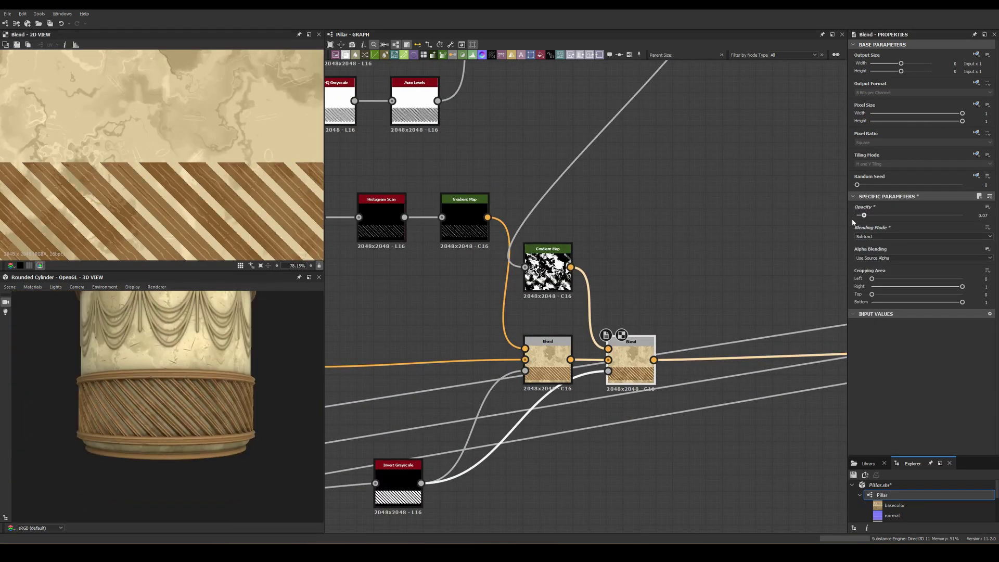
- Inspect the Auto Levels node's output in the graph
scroll(594, 248, "up", 5)
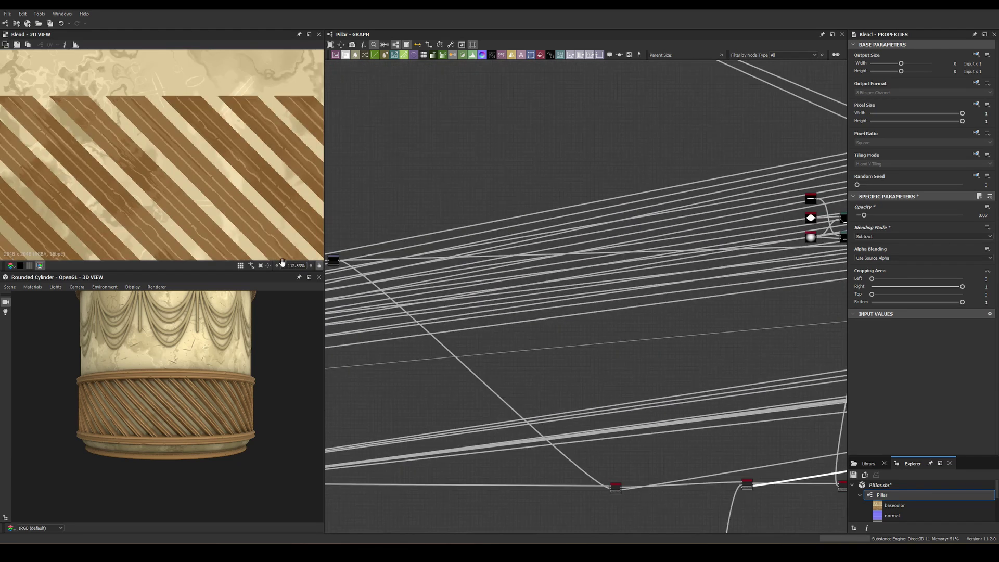
left_click(531, 239)
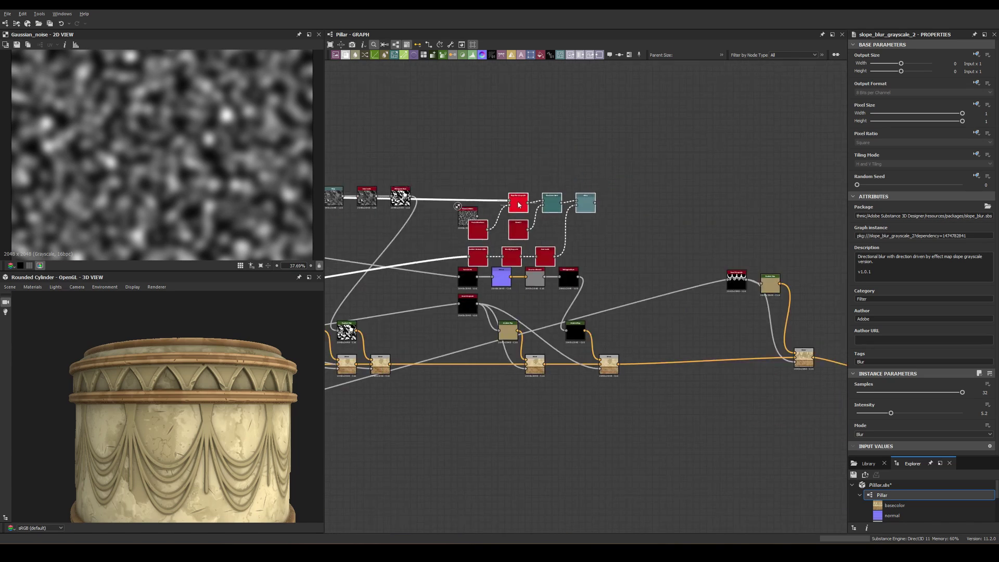
- Preview the Warp and right Blend outputs, then adjust the new Levels node's output range
double_click(632, 196)
double_click(598, 426)
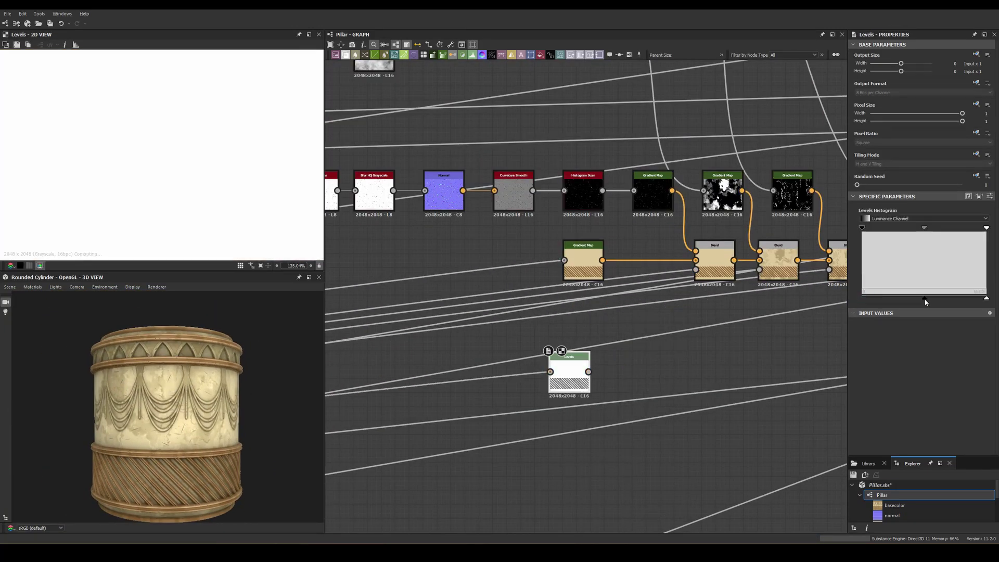
left_click_drag(924, 299, 911, 300)
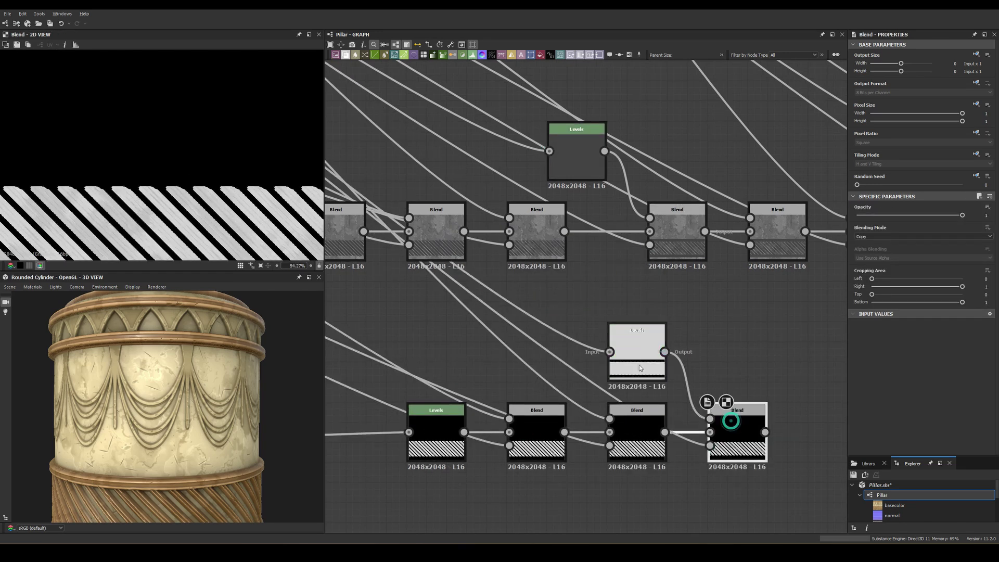
- Preview the Invert Grayscale fluting mask in the 2D View and zoom the graph out
double_click(639, 368)
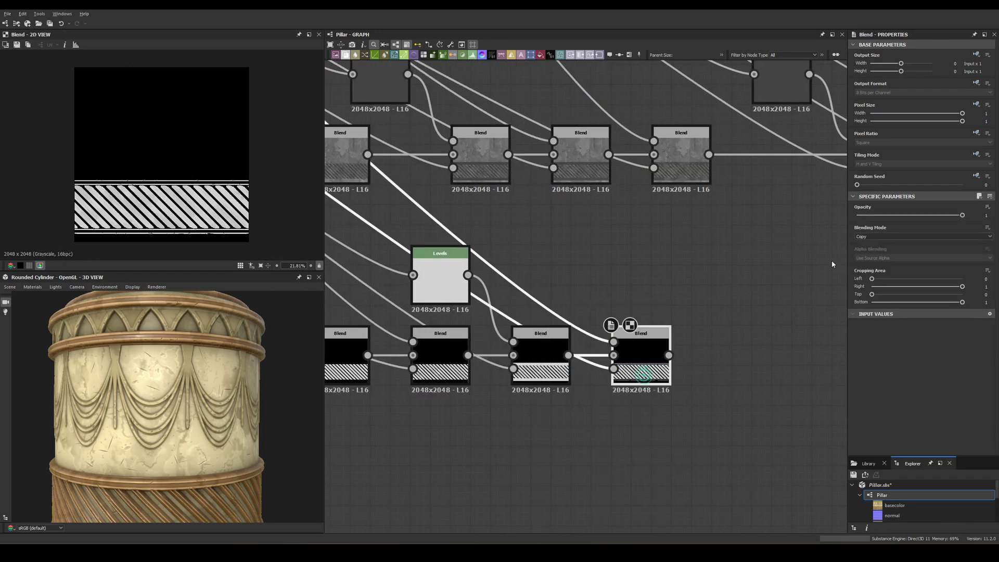
scroll(636, 275, "down", 3)
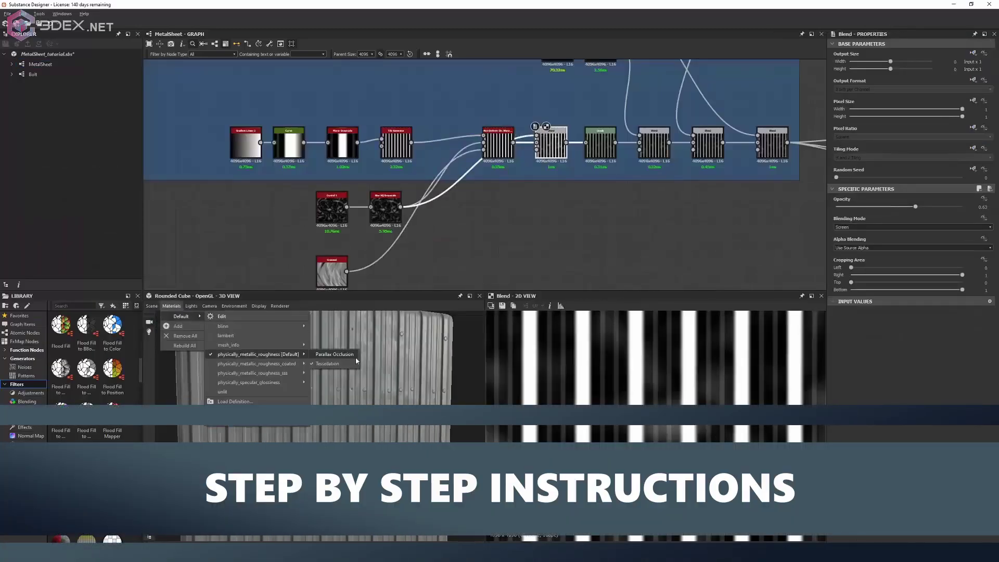
left_click(356, 363)
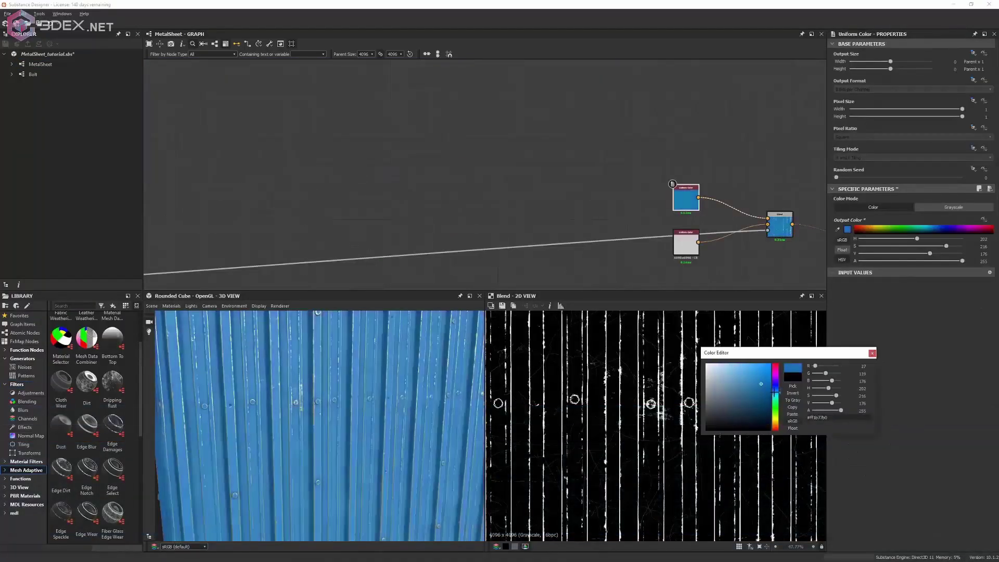